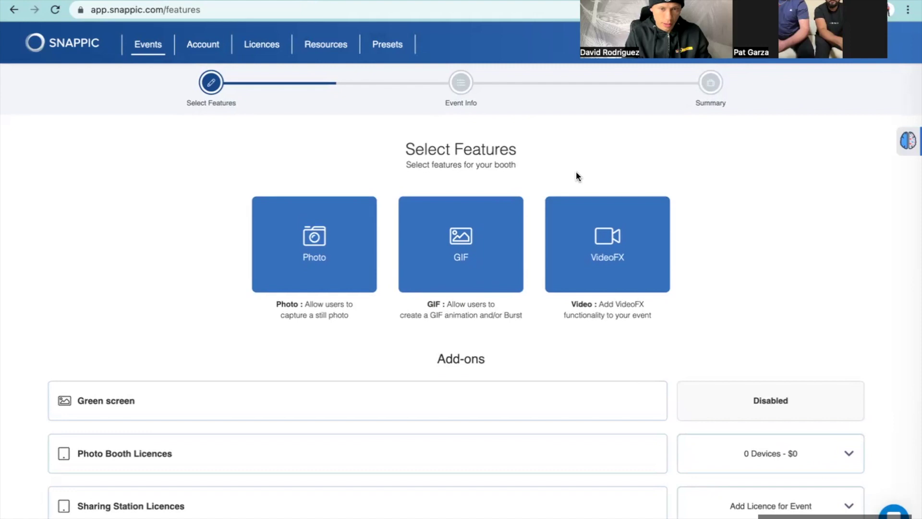
# Step: Select the VideoFX tile as the booth feature and proceed to Event Info
pyautogui.scroll(-1, 577, 172)
pyautogui.scroll(1, 579, 169)
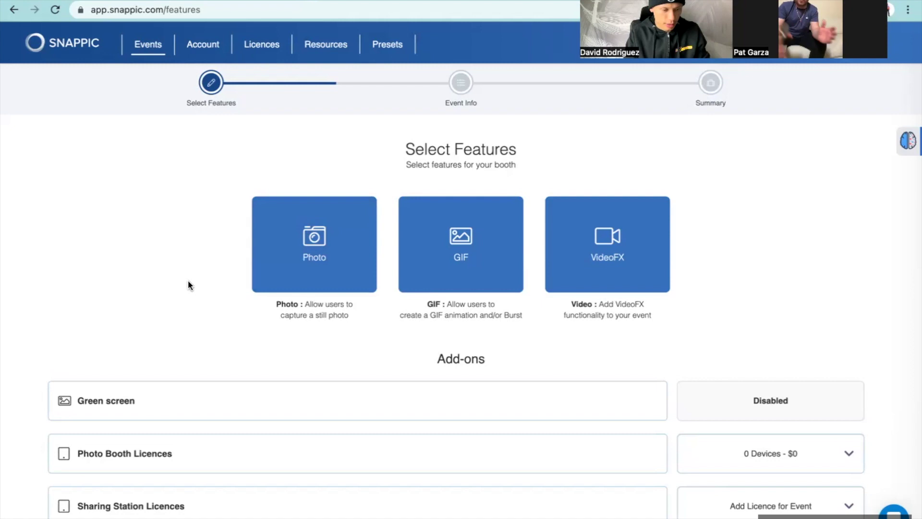
pyautogui.scroll(-1, 188, 285)
pyautogui.scroll(-1, 189, 285)
pyautogui.scroll(2, 189, 285)
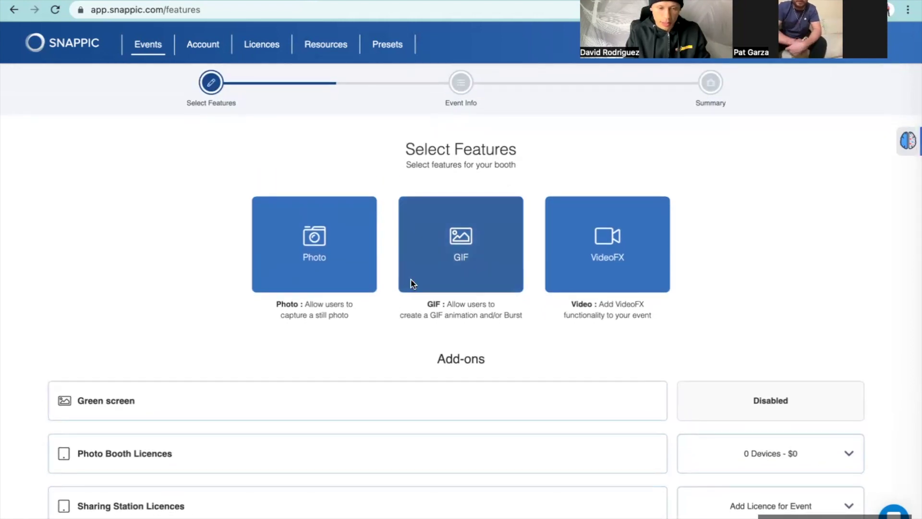
pyautogui.click(619, 227)
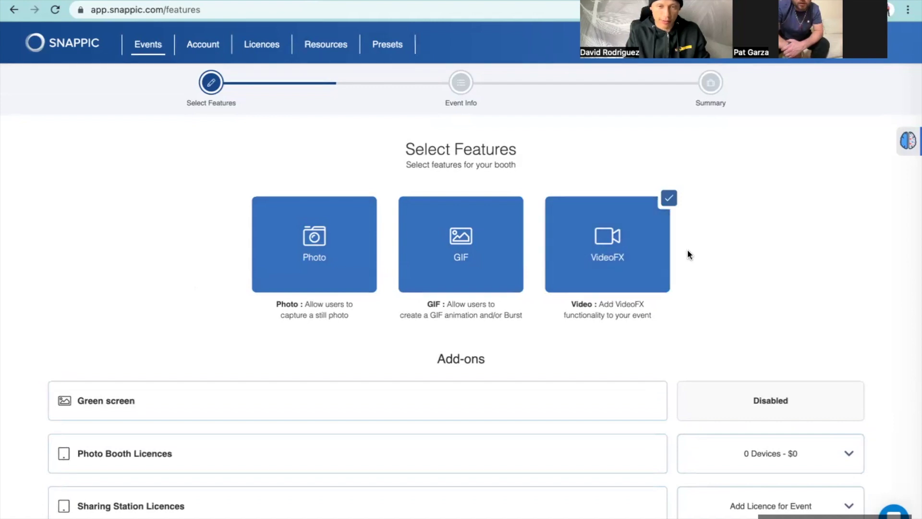
pyautogui.scroll(-3, 687, 252)
pyautogui.scroll(-2, 688, 255)
pyautogui.click(820, 379)
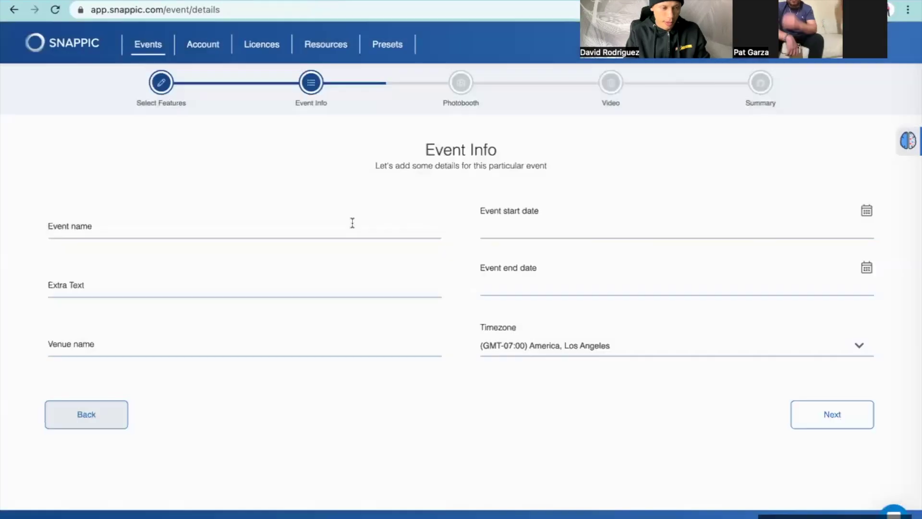
# Step: Enter the event name and set the start to 1 May 2023, 20:40
pyautogui.click(279, 225)
pyautogui.write('Pat')
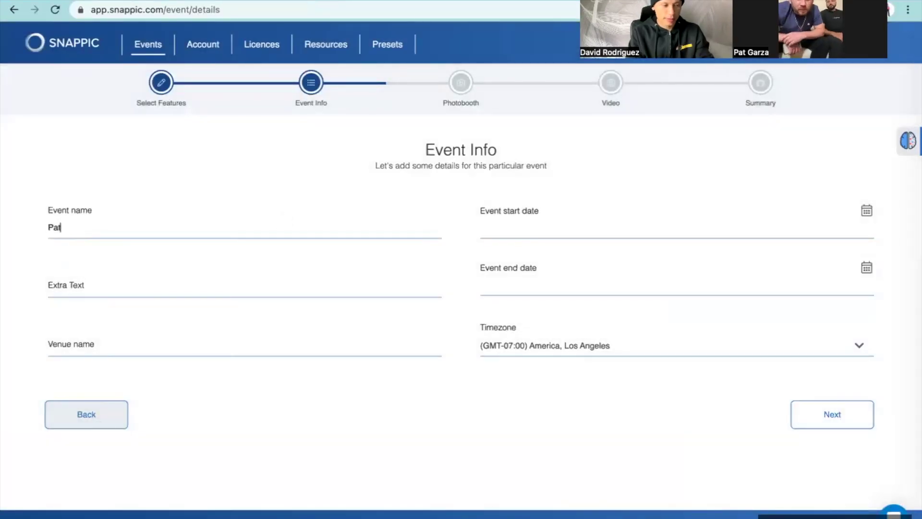
pyautogui.write(' and Es')
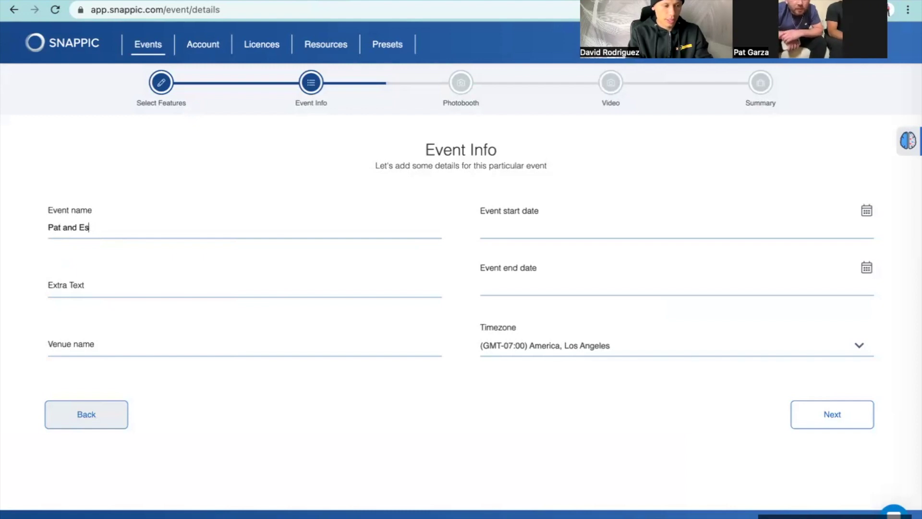
pyautogui.write('tpo to')
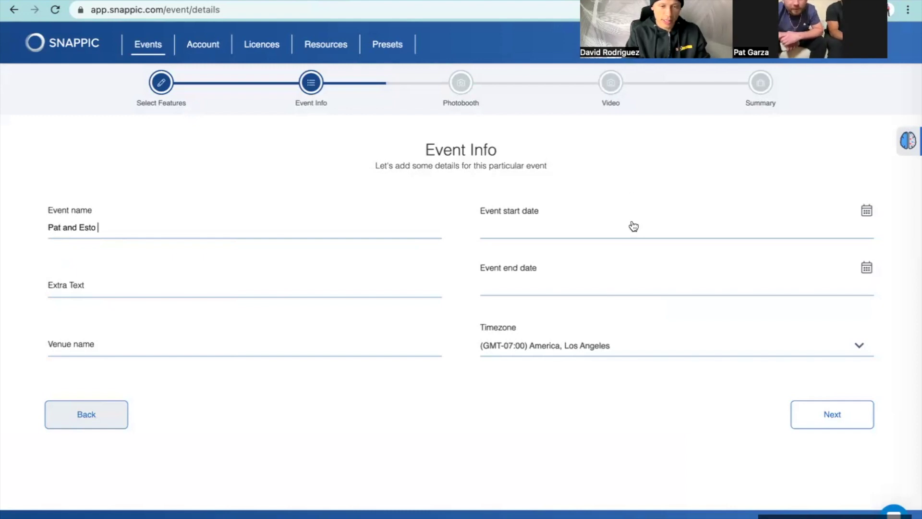
pyautogui.click(632, 227)
pyautogui.click(522, 300)
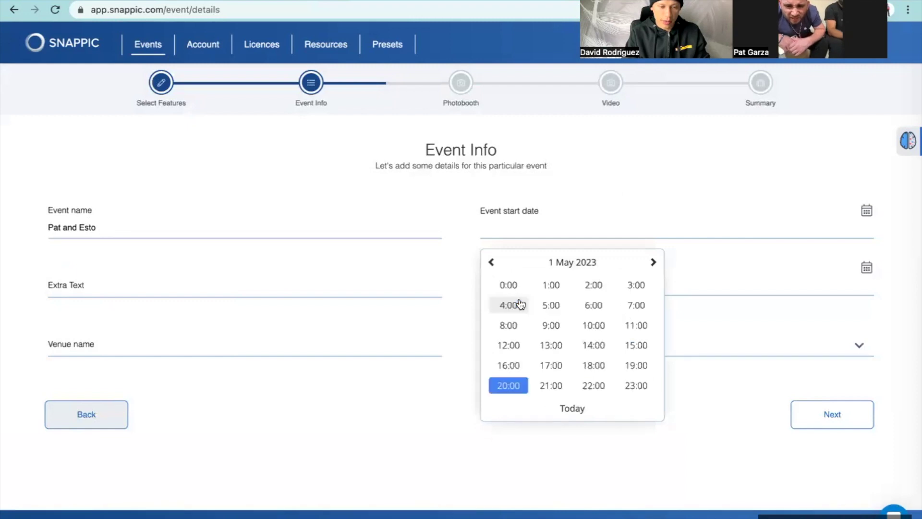
pyautogui.click(511, 387)
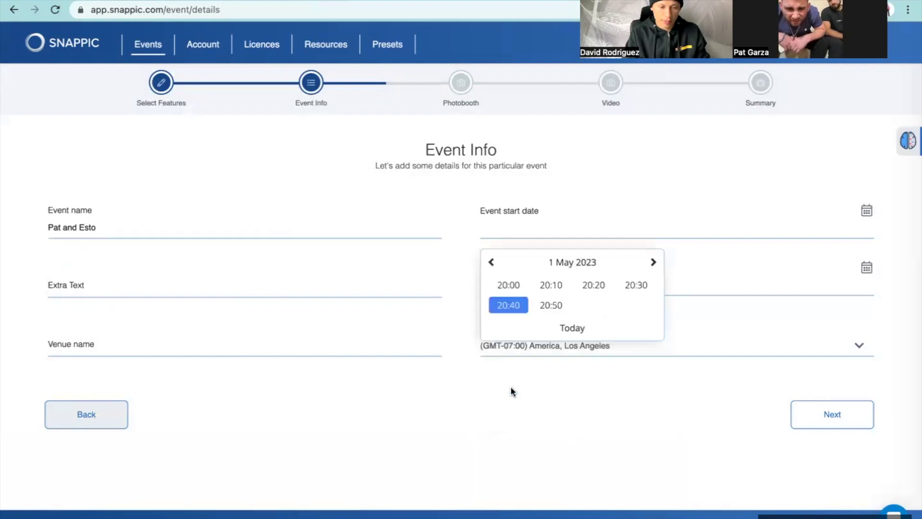
pyautogui.click(508, 308)
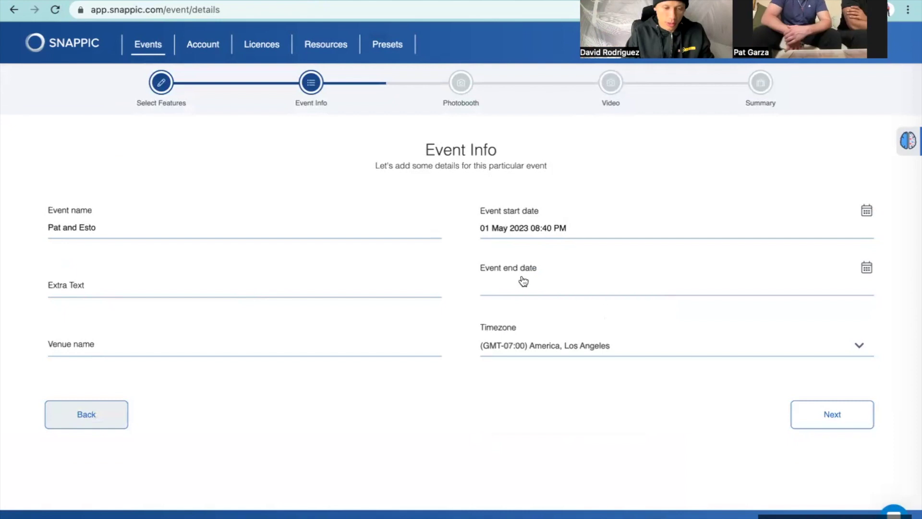
# Step: Set the end to 1 May 2023, 21:50 and continue to photobooth options
pyautogui.click(524, 281)
pyautogui.click(523, 357)
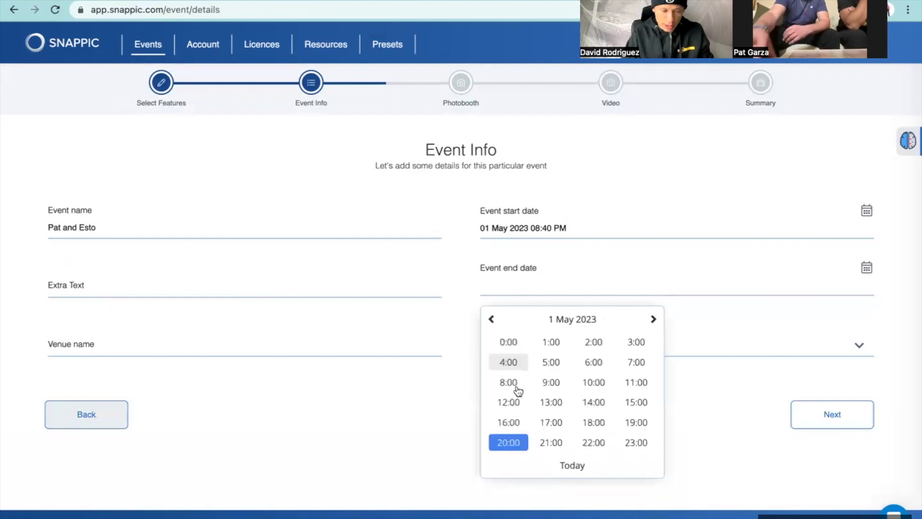
pyautogui.click(510, 442)
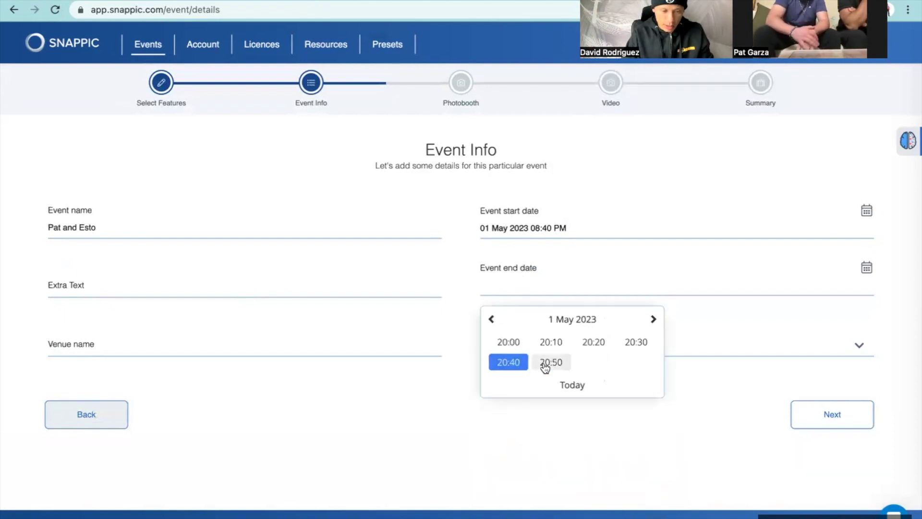
pyautogui.click(491, 319)
pyautogui.click(653, 319)
pyautogui.click(653, 319)
pyautogui.click(552, 362)
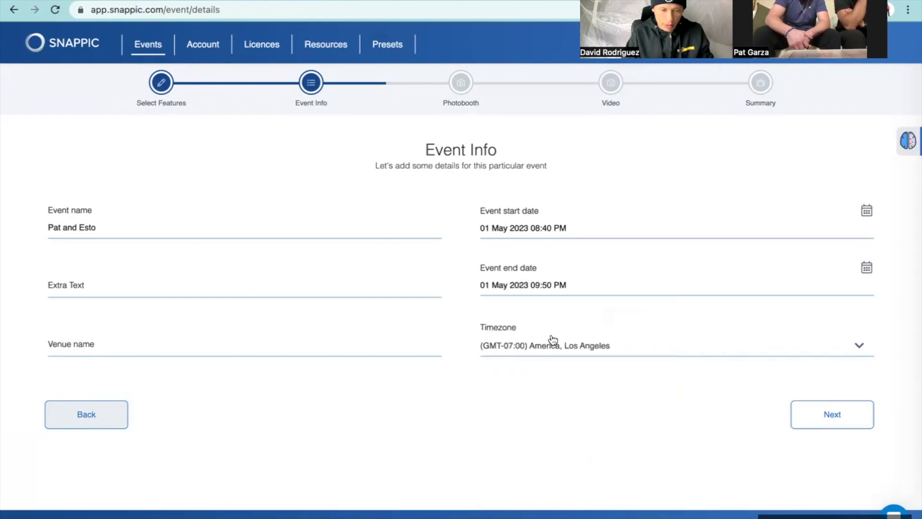
pyautogui.click(830, 424)
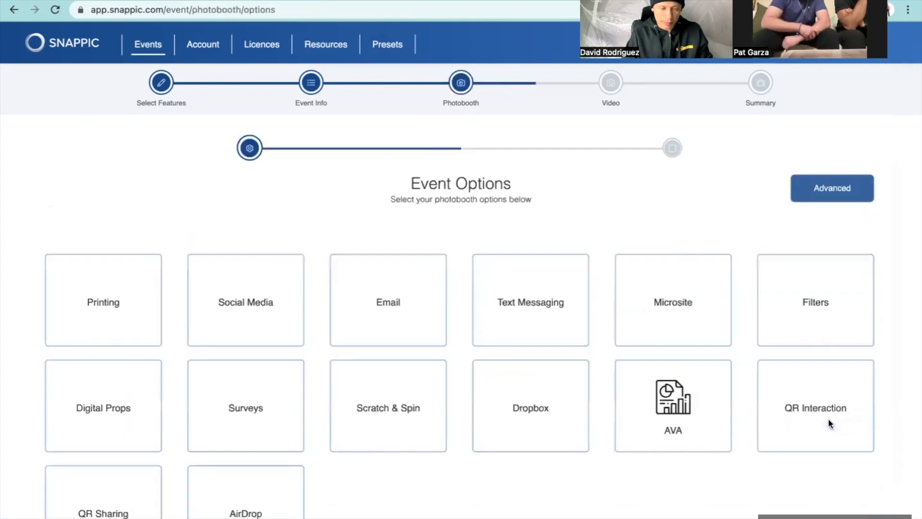
# Step: Enable Text Messaging, AirDrop and QR Sharing for the booth
pyautogui.scroll(-3, 629, 343)
pyautogui.scroll(2, 629, 343)
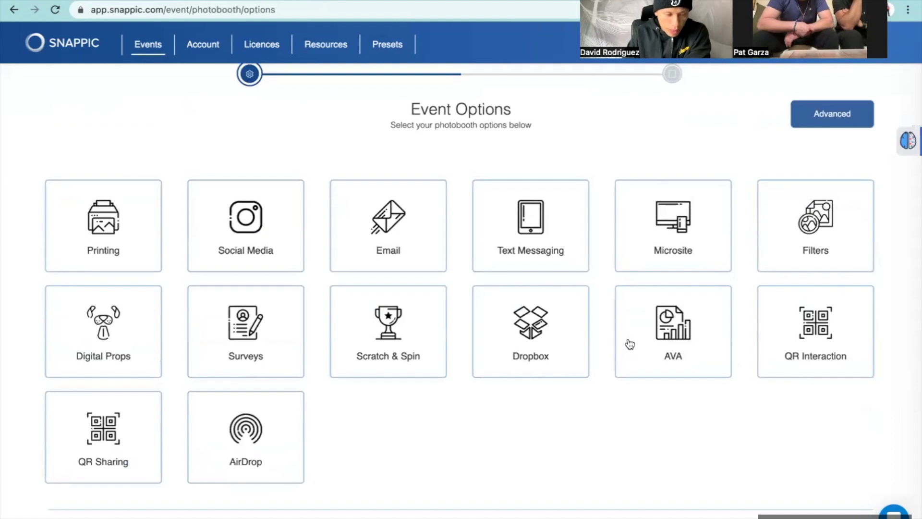
pyautogui.scroll(1, 629, 343)
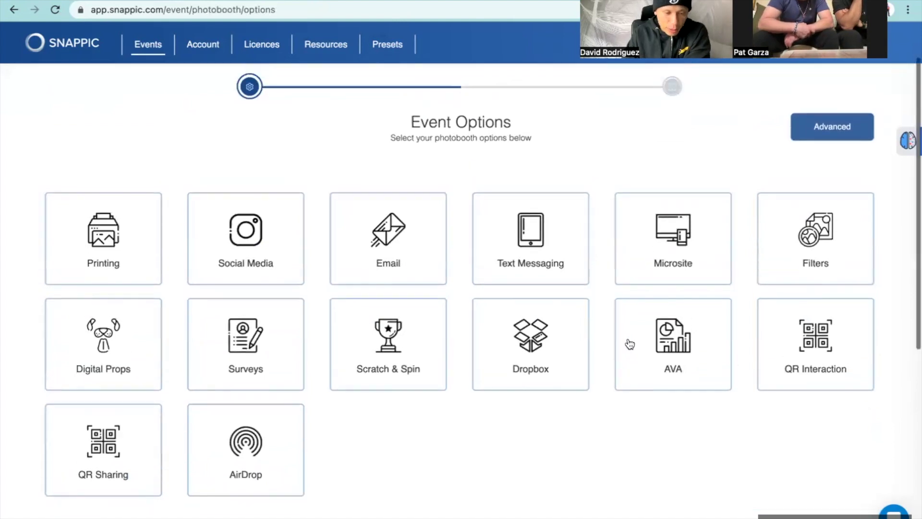
pyautogui.click(527, 259)
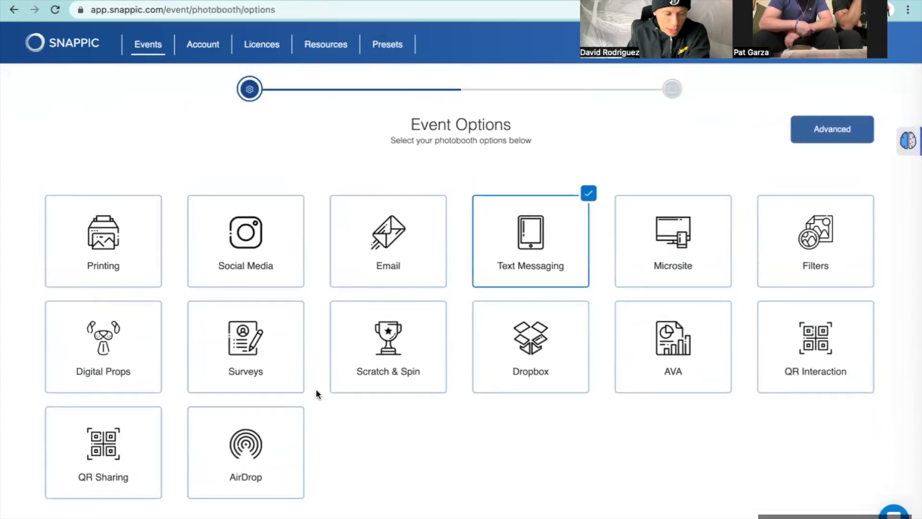
pyautogui.click(259, 459)
pyautogui.click(101, 463)
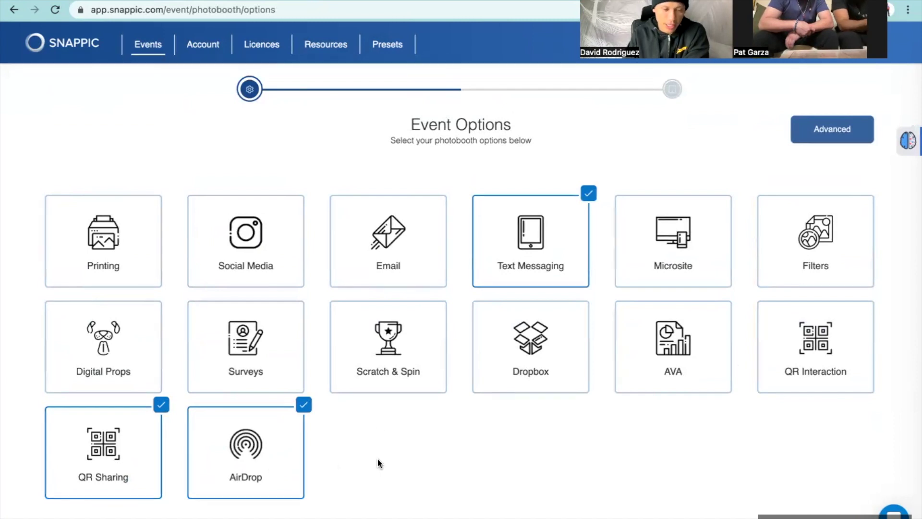
# Step: Enter a four-digit admin password and continue to the next setup step
pyautogui.scroll(-1, 378, 462)
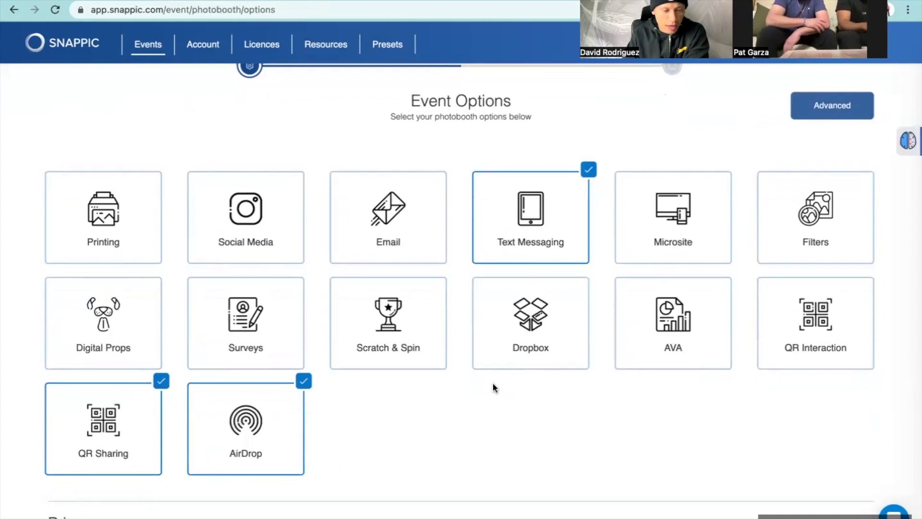
pyautogui.scroll(1, 494, 386)
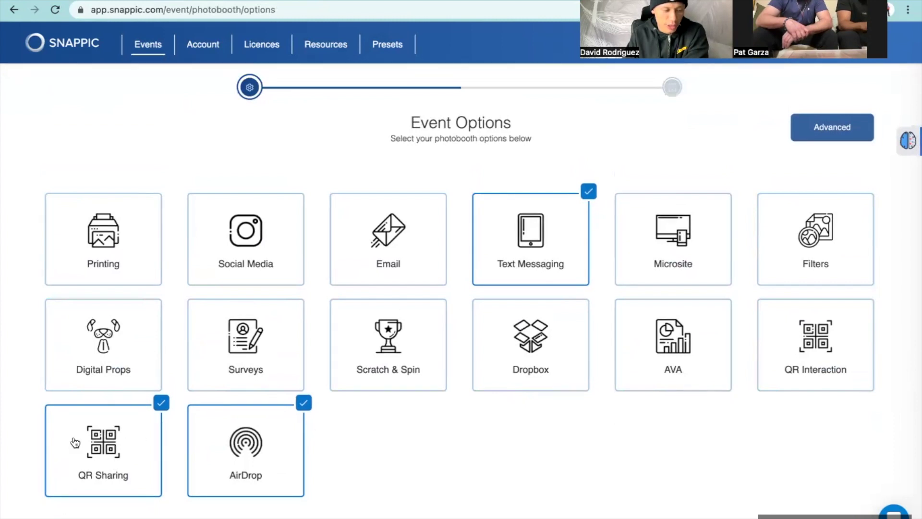
pyautogui.scroll(-7, 345, 440)
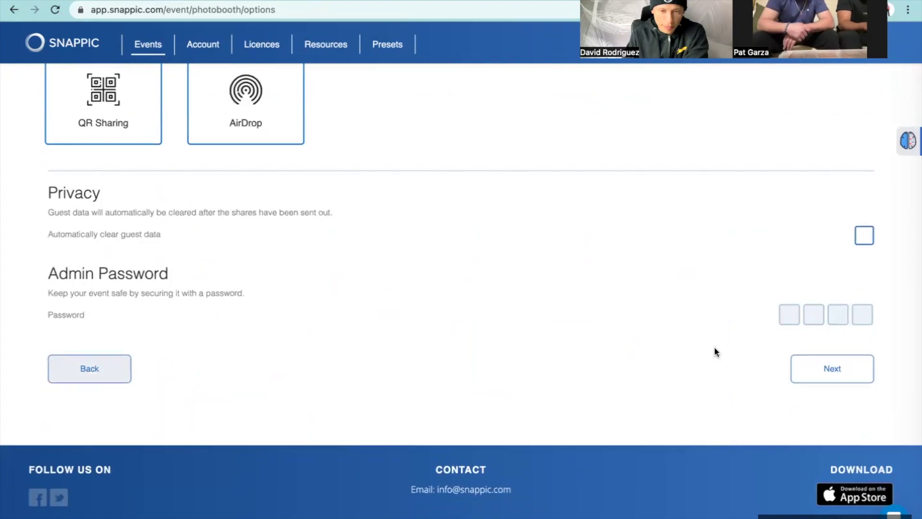
pyautogui.scroll(3, 714, 350)
pyautogui.click(793, 384)
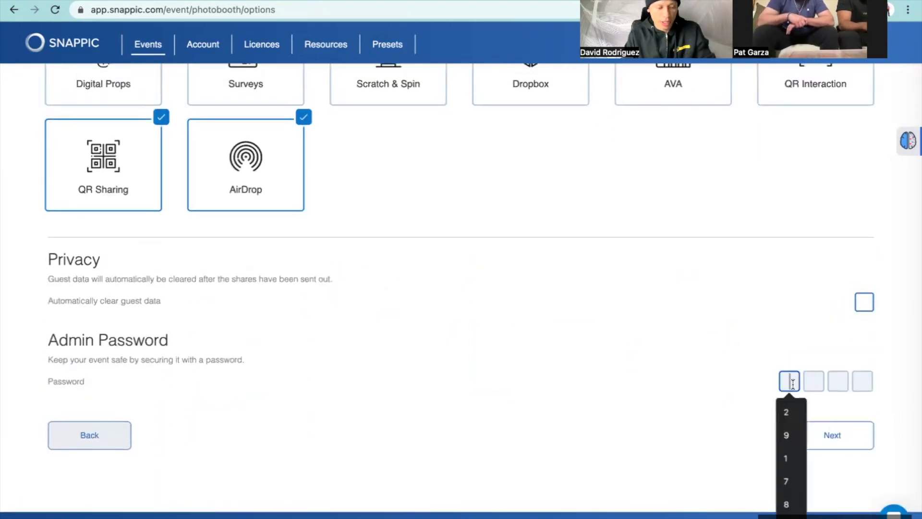
pyautogui.write('1111')
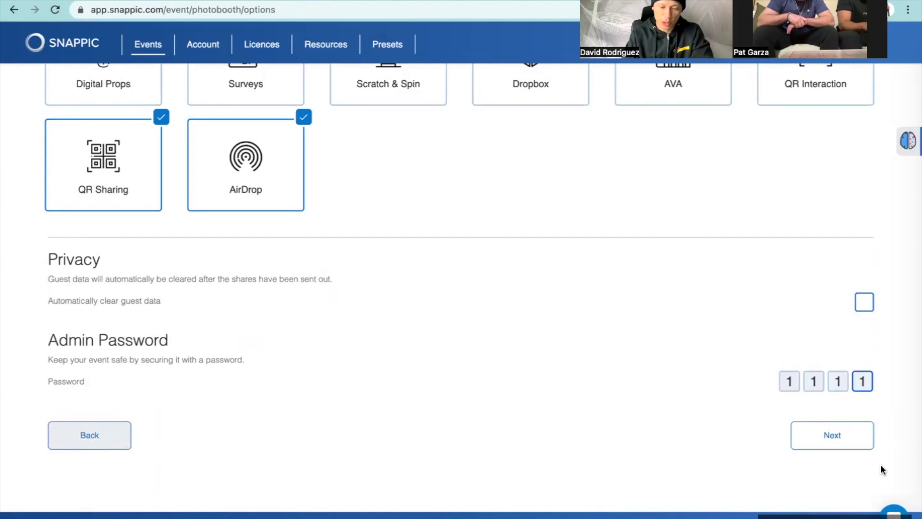
pyautogui.click(845, 447)
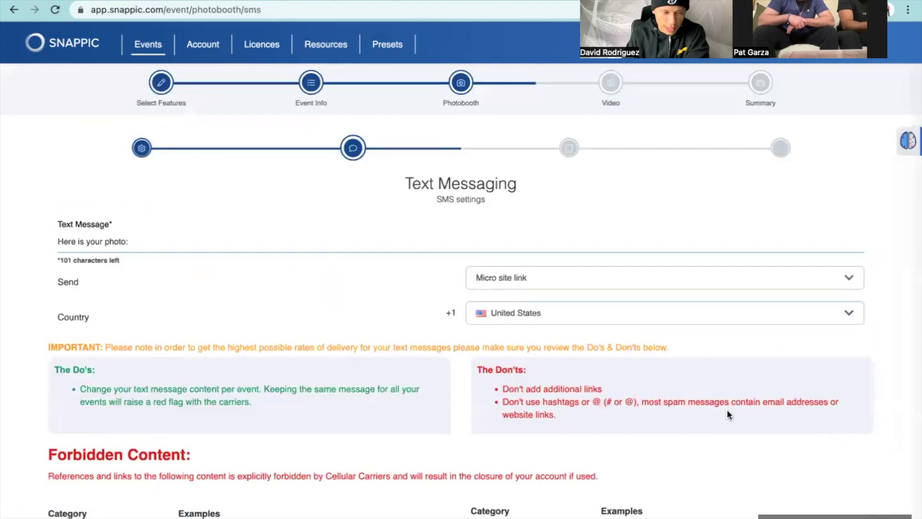
# Step: Leave the SMS settings unchanged and move on to App Experience branding
pyautogui.scroll(-2, 552, 242)
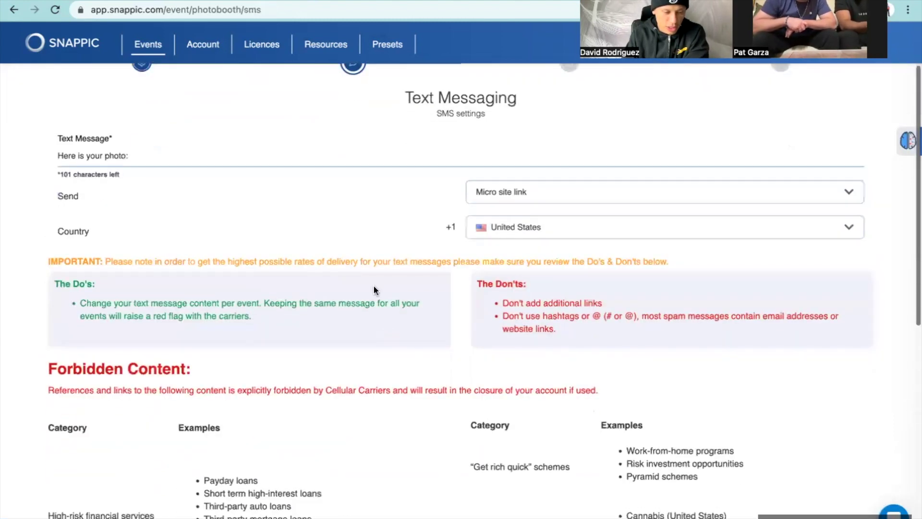
pyautogui.scroll(-5, 472, 339)
pyautogui.scroll(-5, 470, 336)
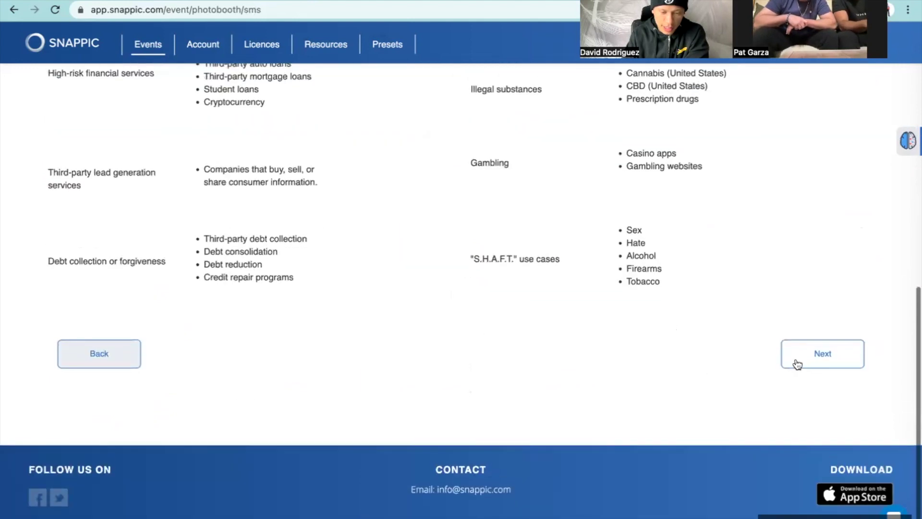
pyautogui.click(819, 361)
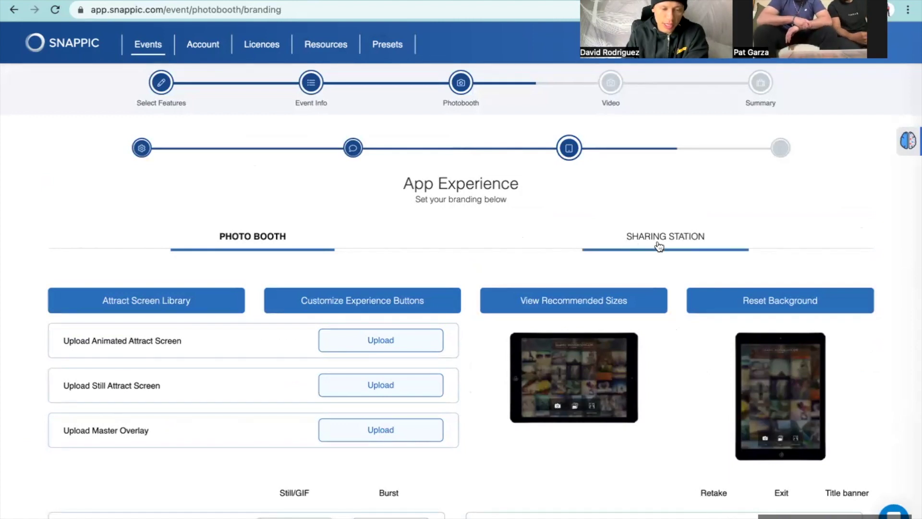
# Step: Switch App Experience to the Sharing Station tab and review its background previews
pyautogui.click(660, 243)
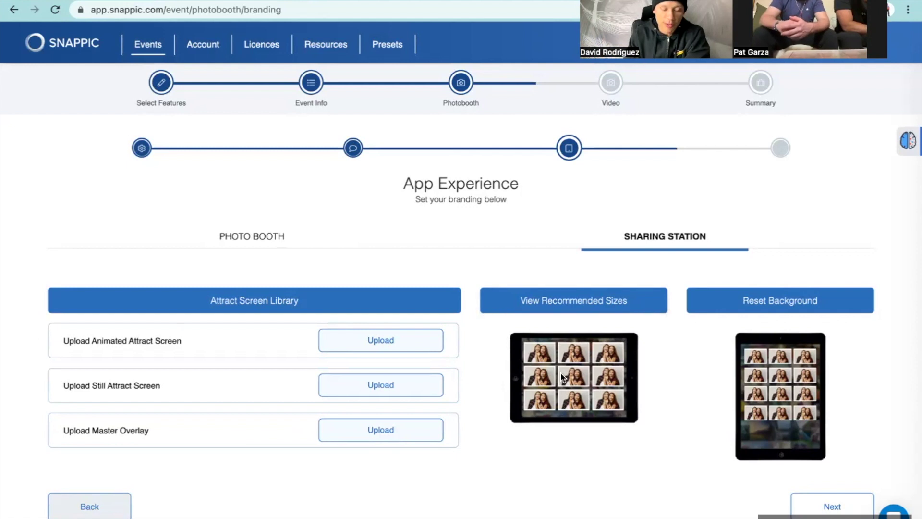
pyautogui.scroll(-1, 572, 345)
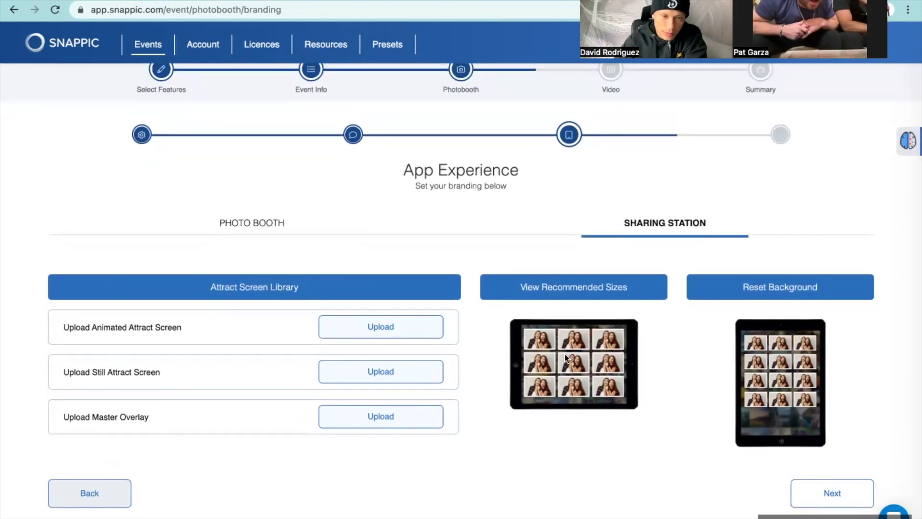
pyautogui.scroll(-2, 565, 358)
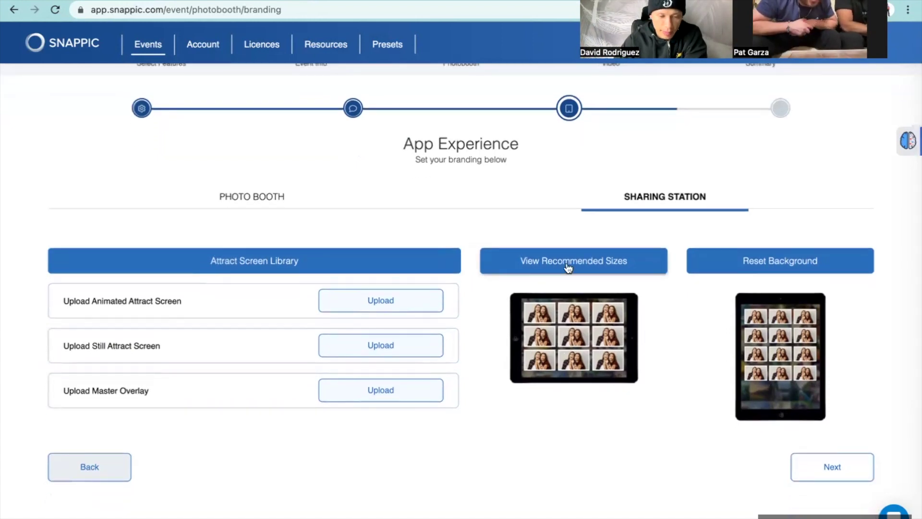
# Step: Check the recommended image and video sizes, then submit the default Sharing Station branding
pyautogui.click(567, 264)
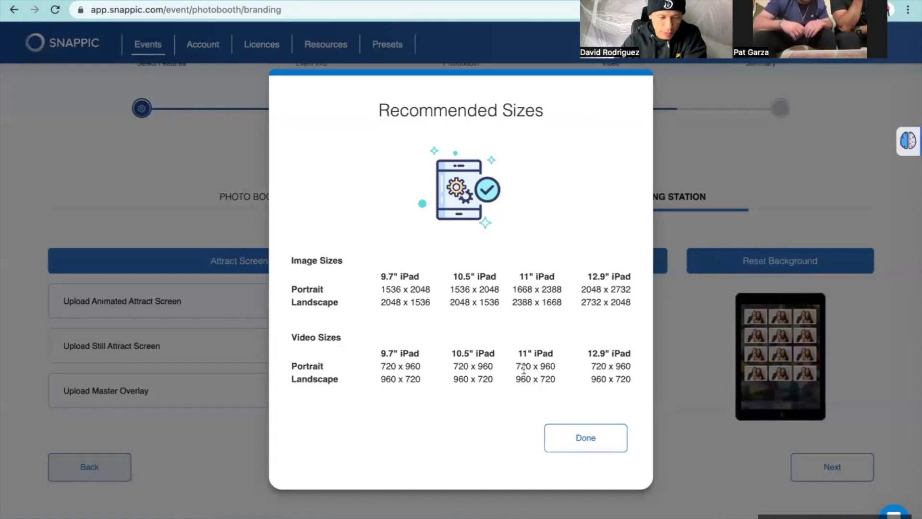
pyautogui.click(581, 434)
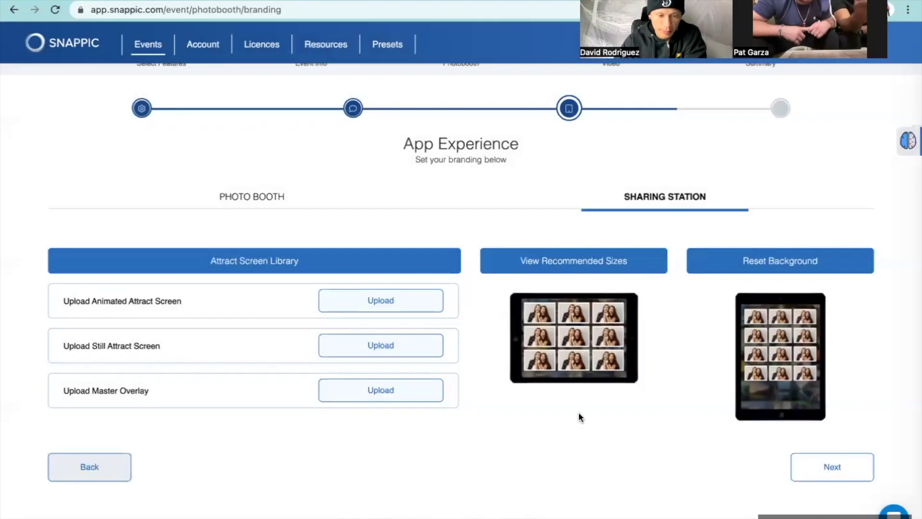
pyautogui.click(579, 264)
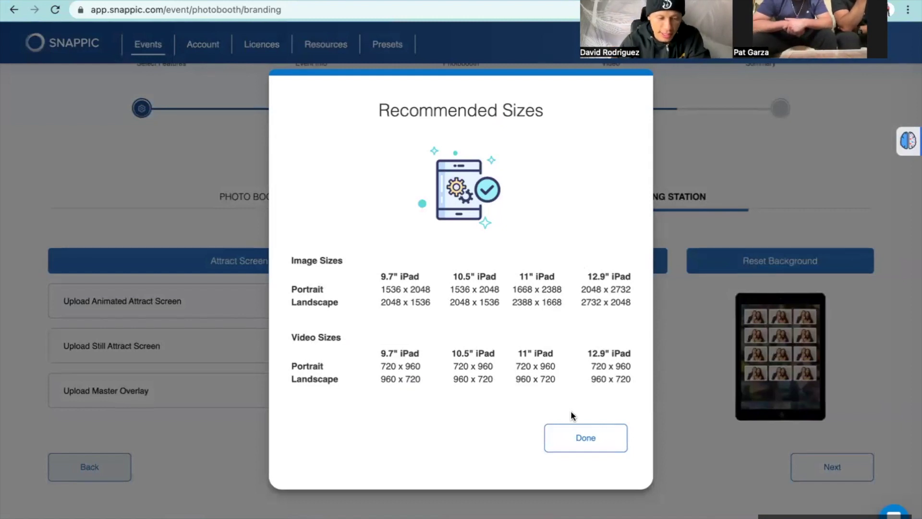
pyautogui.click(574, 443)
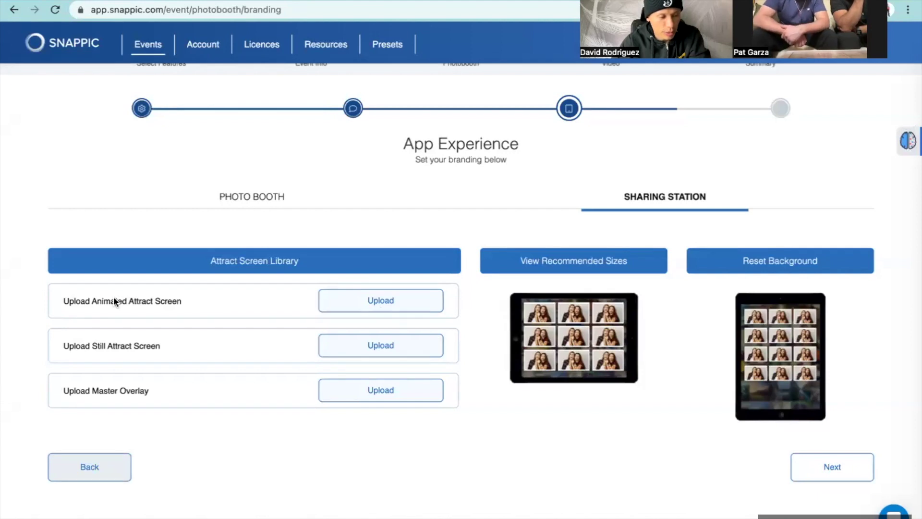
pyautogui.click(362, 303)
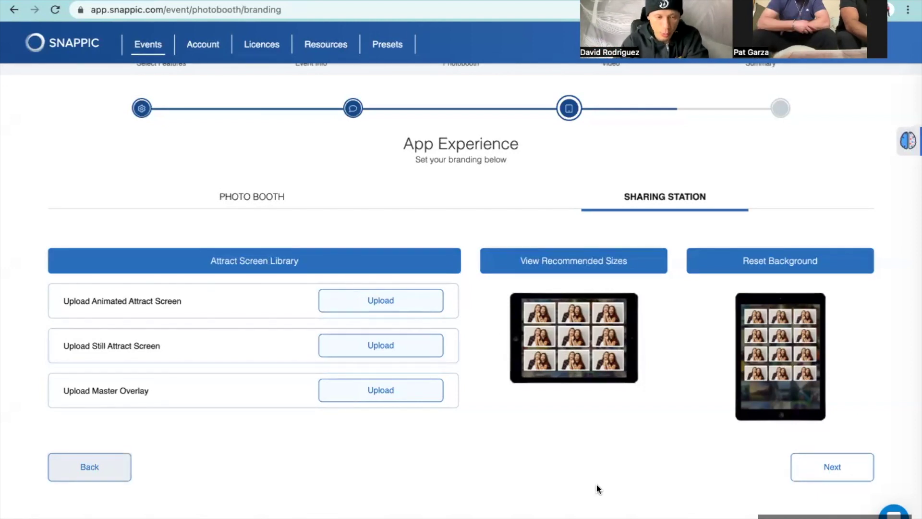
pyautogui.click(822, 475)
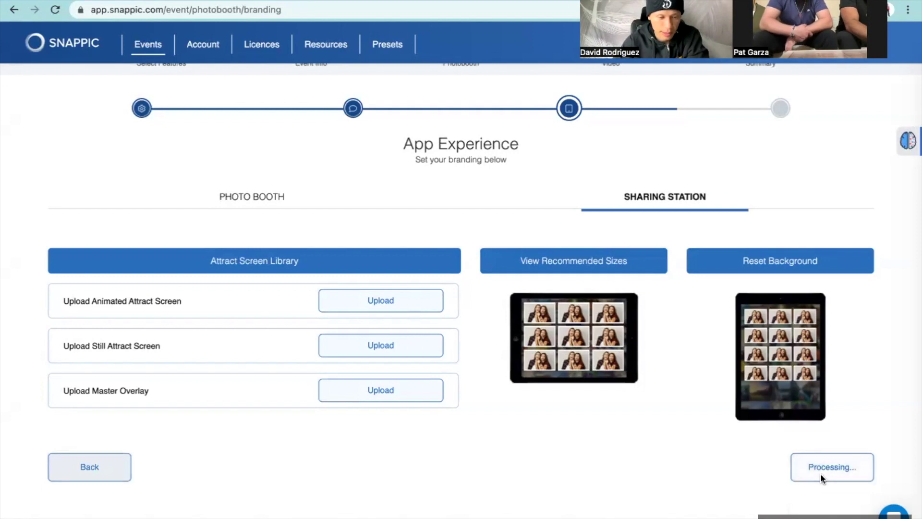
# Step: Continue past QR Interaction and choose to select a video template from the library
pyautogui.scroll(-2, 737, 372)
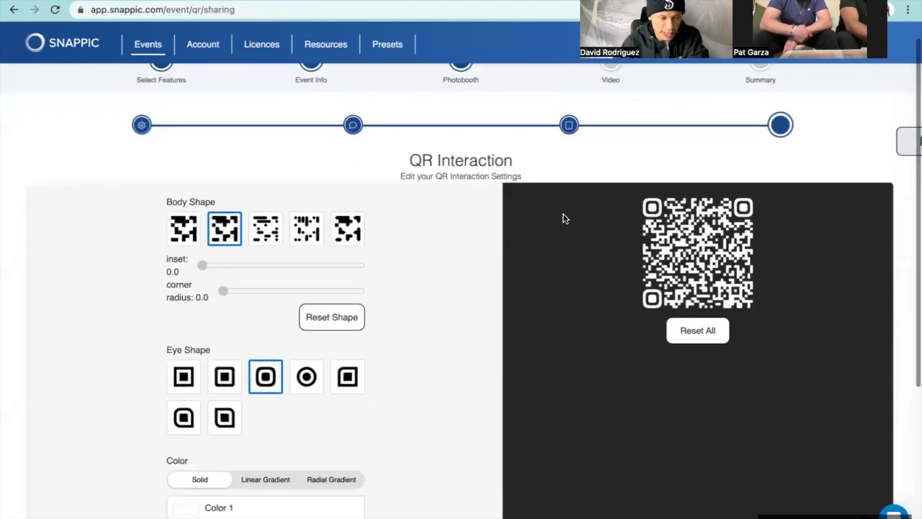
pyautogui.scroll(-5, 737, 352)
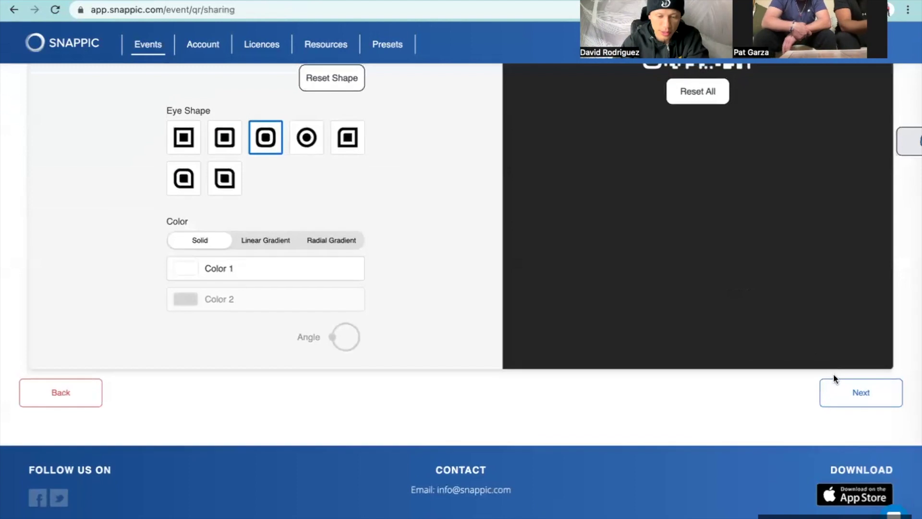
pyautogui.click(836, 400)
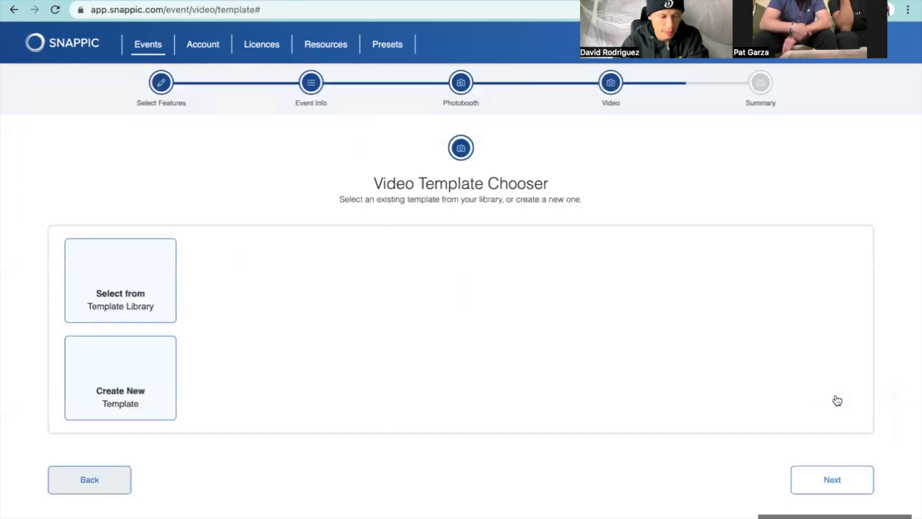
pyautogui.click(146, 267)
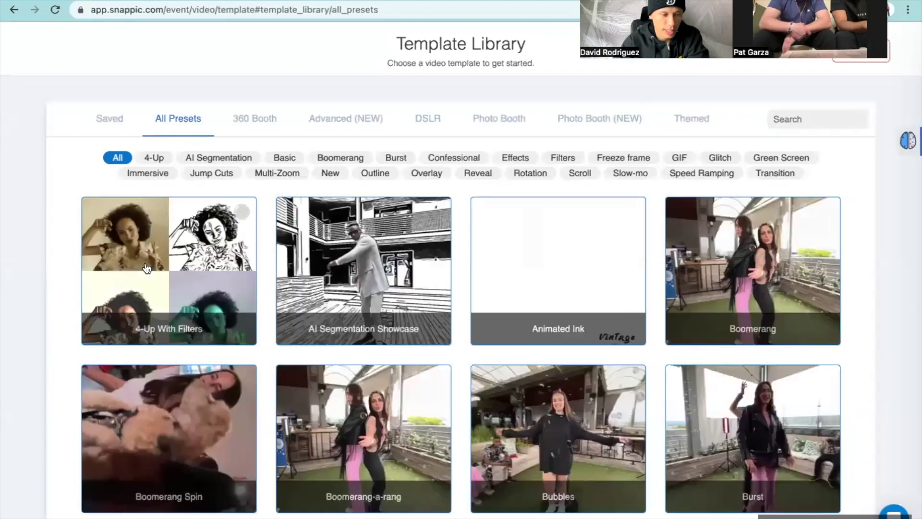
# Step: Filter the library to 360 Booth and open the Fast Slow Reverse 2 template
pyautogui.scroll(-15, 146, 267)
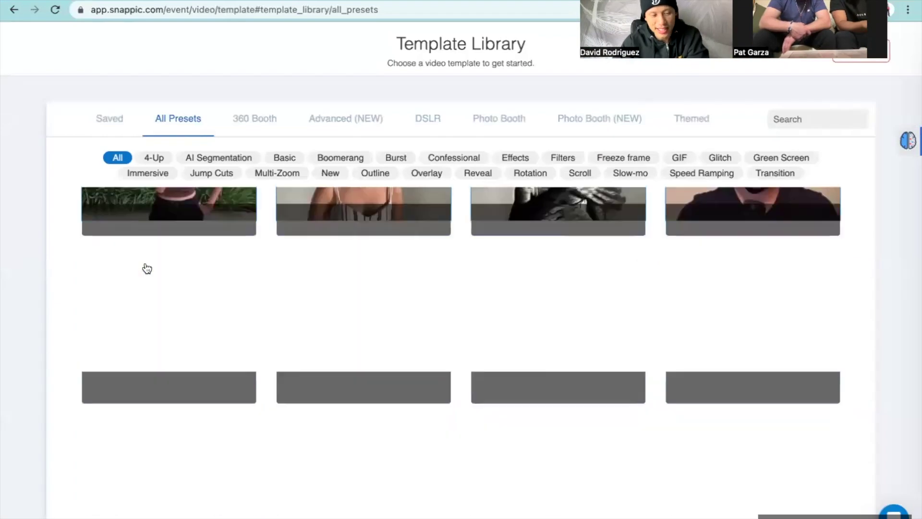
pyautogui.scroll(-1, 220, 325)
pyautogui.scroll(15, 220, 325)
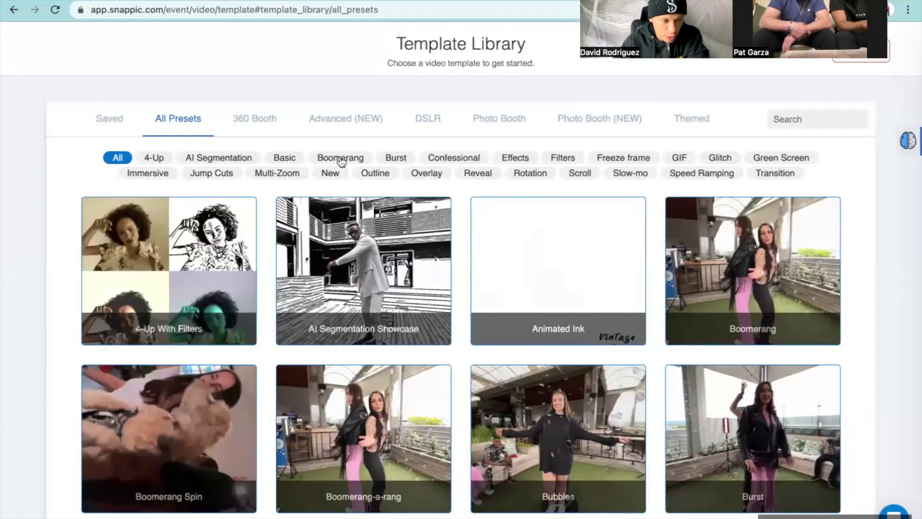
pyautogui.click(251, 124)
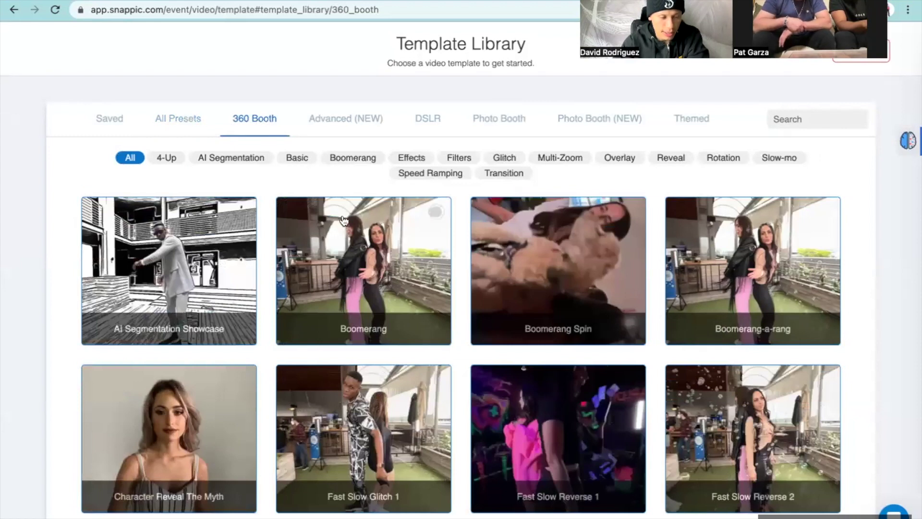
pyautogui.scroll(-5, 641, 262)
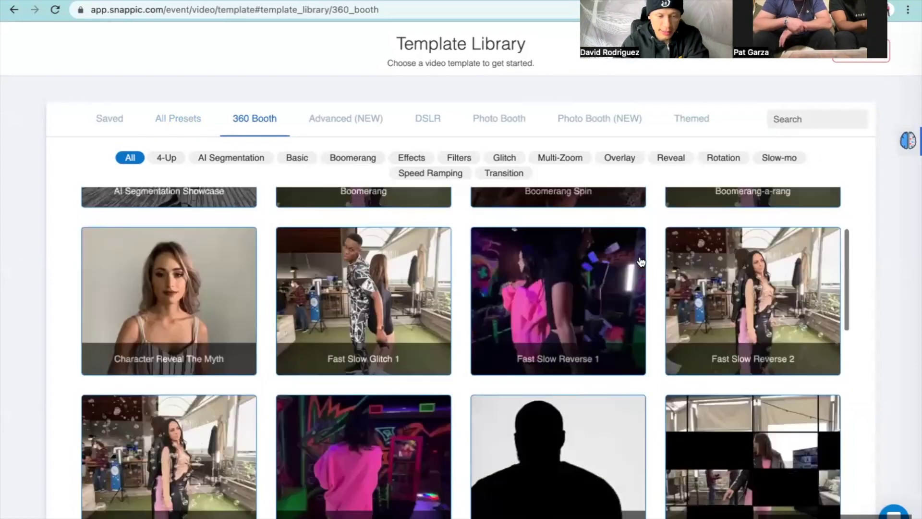
pyautogui.scroll(-5, 642, 262)
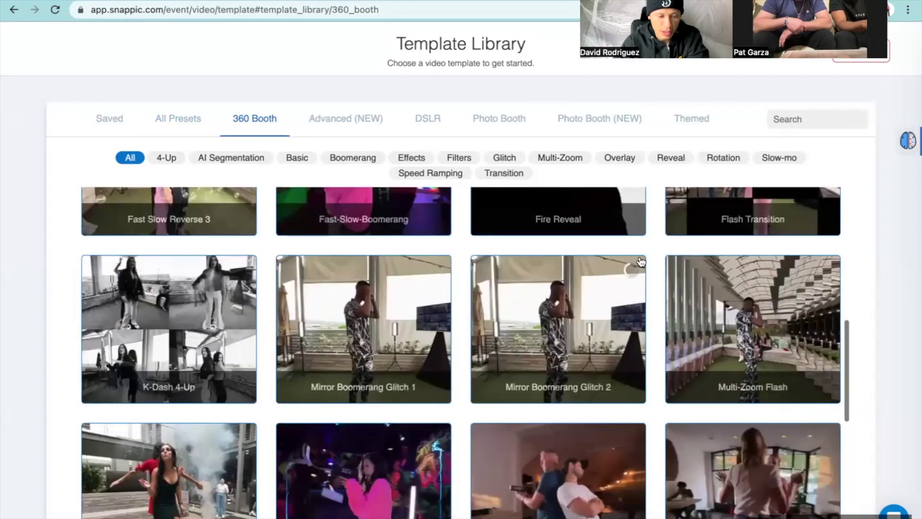
pyautogui.scroll(7, 623, 309)
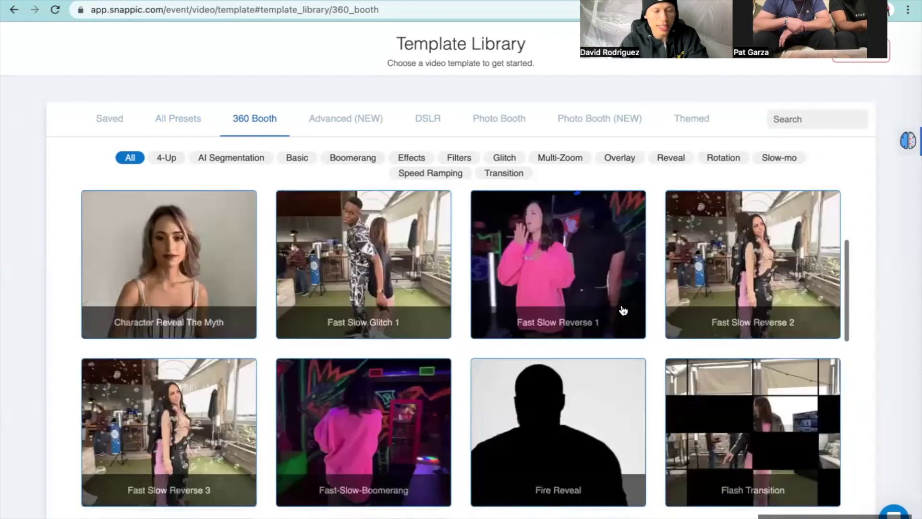
pyautogui.scroll(3, 623, 310)
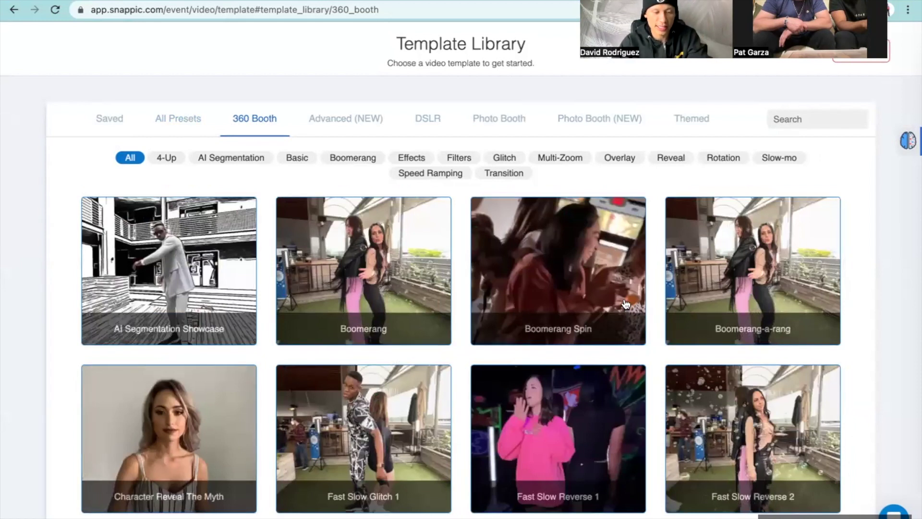
pyautogui.scroll(-1, 611, 301)
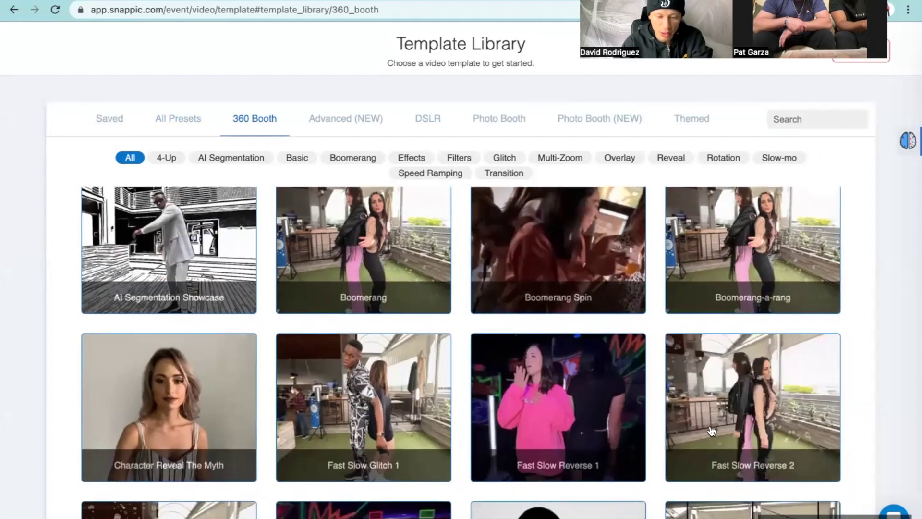
pyautogui.click(729, 411)
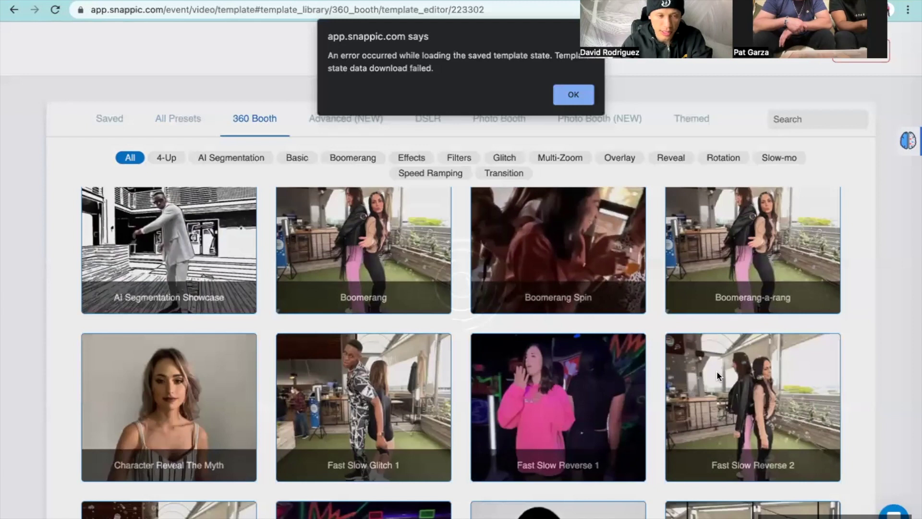
# Step: Dismiss the loading error, retry 360 Booth Fast Slow Reverse 2, and return to the browser
pyautogui.click(572, 97)
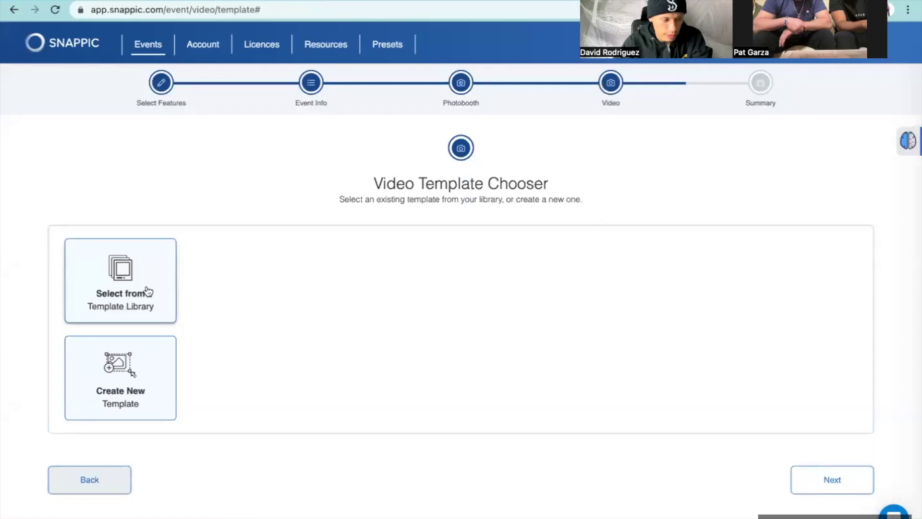
pyautogui.click(148, 290)
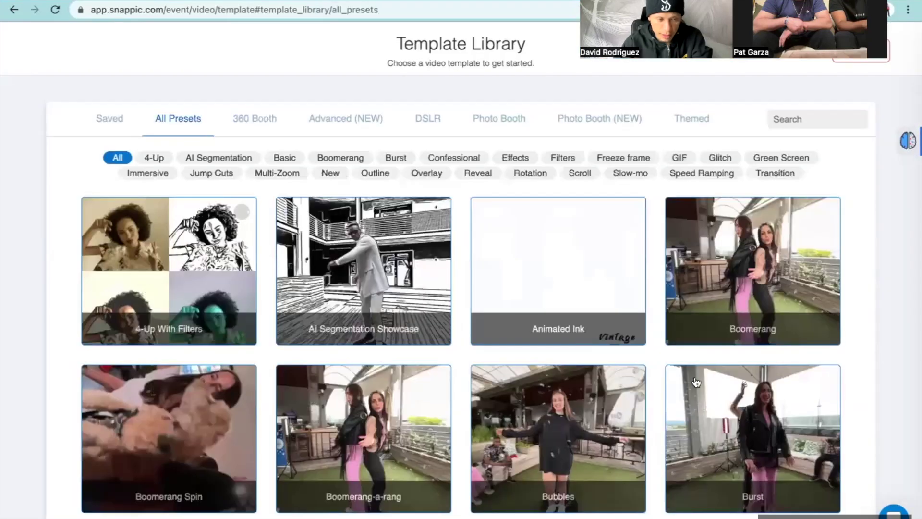
pyautogui.scroll(-2, 696, 382)
pyautogui.click(263, 126)
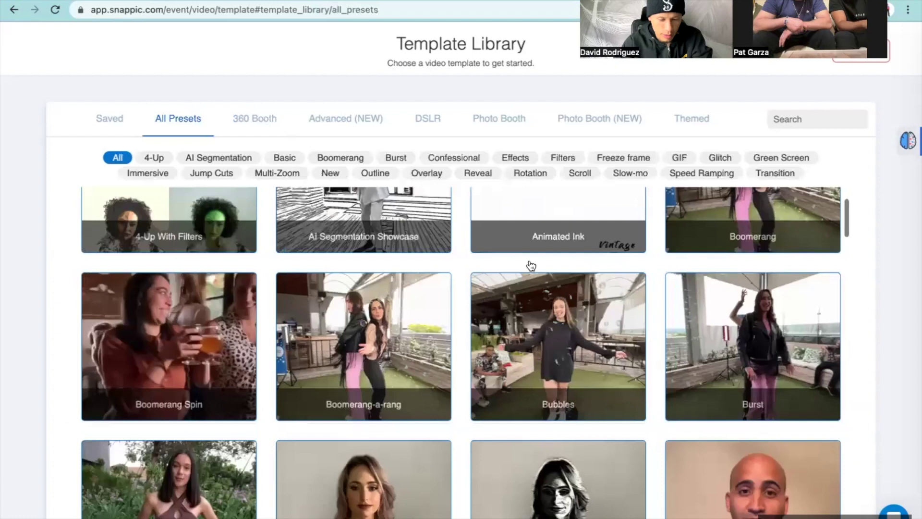
pyautogui.scroll(-3, 731, 255)
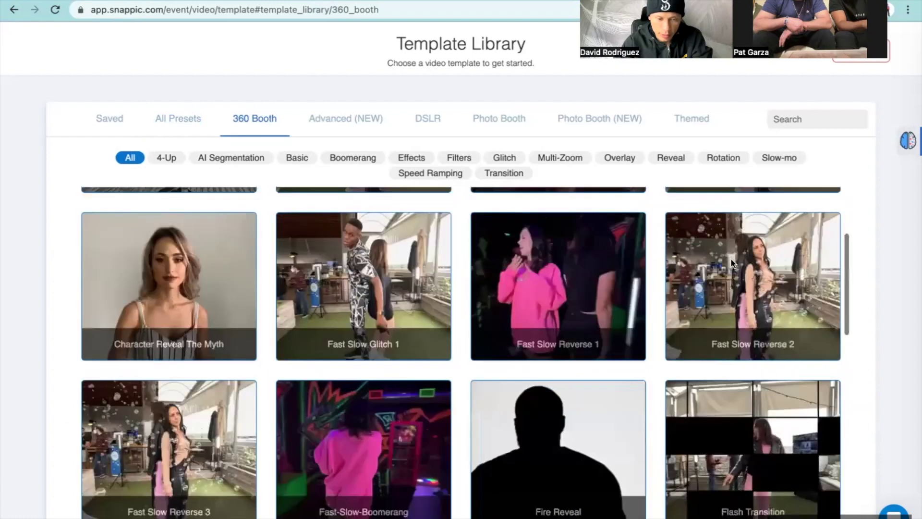
pyautogui.click(732, 262)
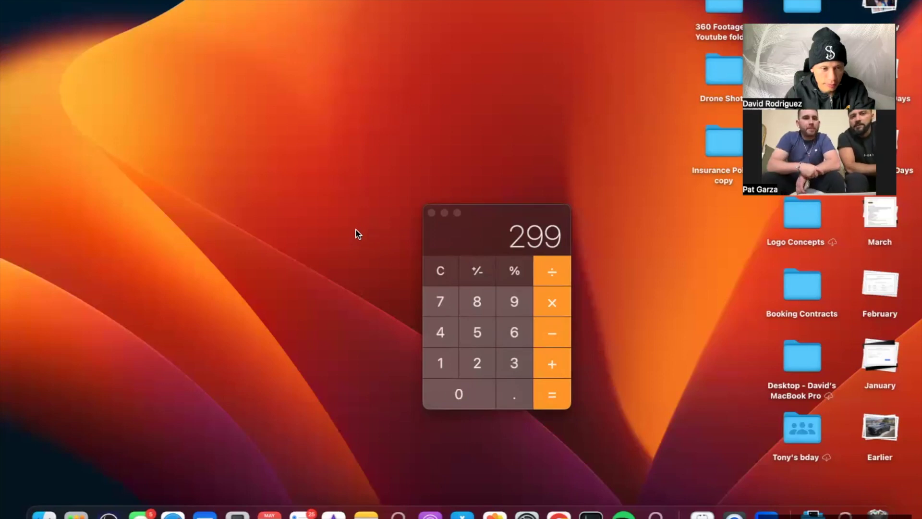
pyautogui.press('super+Tab')
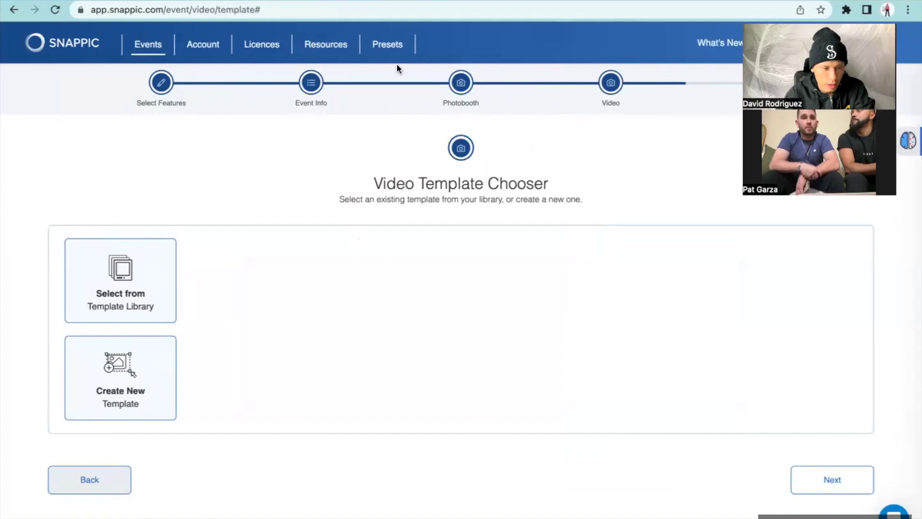
# Step: Open Fast Slow Reverse 2 from the 360 Booth template library in VideoFX Builder
pyautogui.click(116, 286)
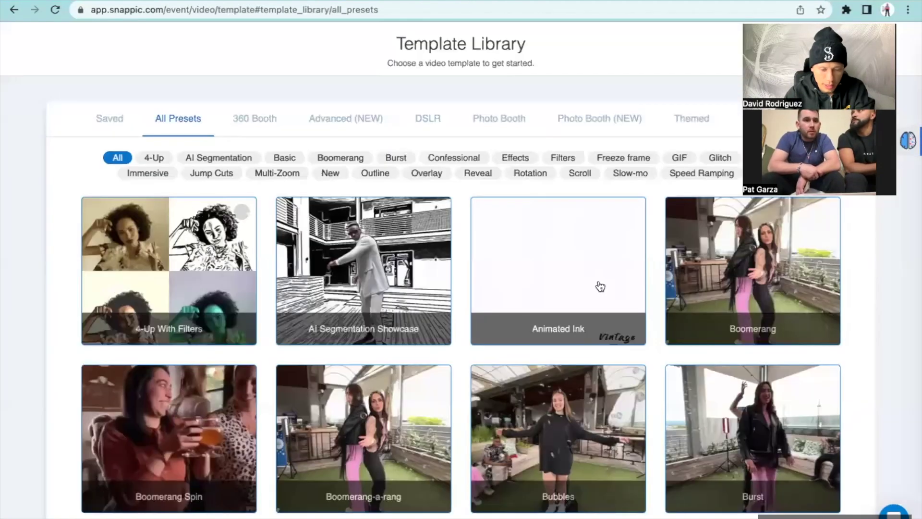
pyautogui.scroll(-5, 599, 287)
pyautogui.scroll(5, 600, 287)
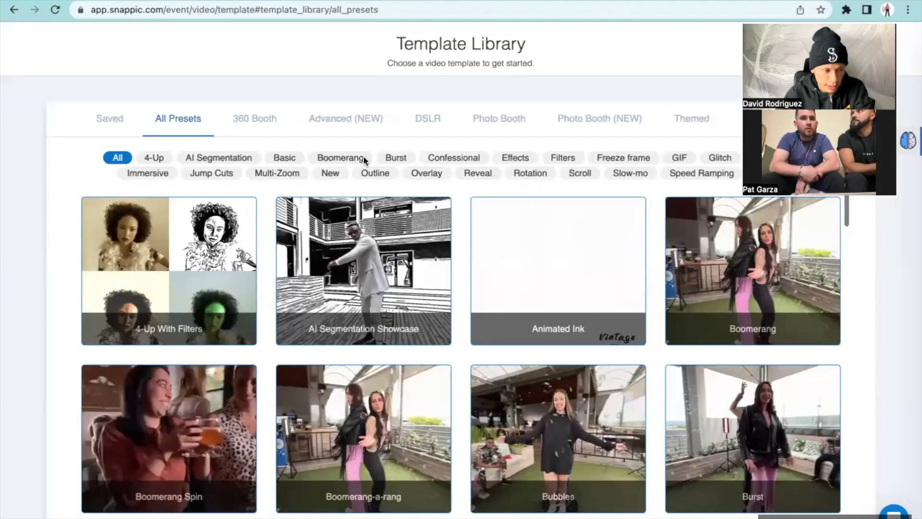
pyautogui.click(253, 124)
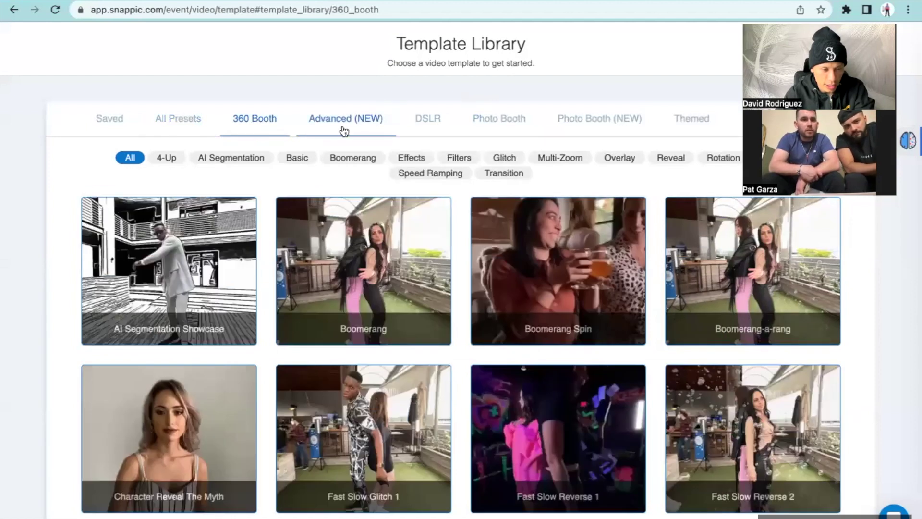
pyautogui.scroll(-1, 604, 360)
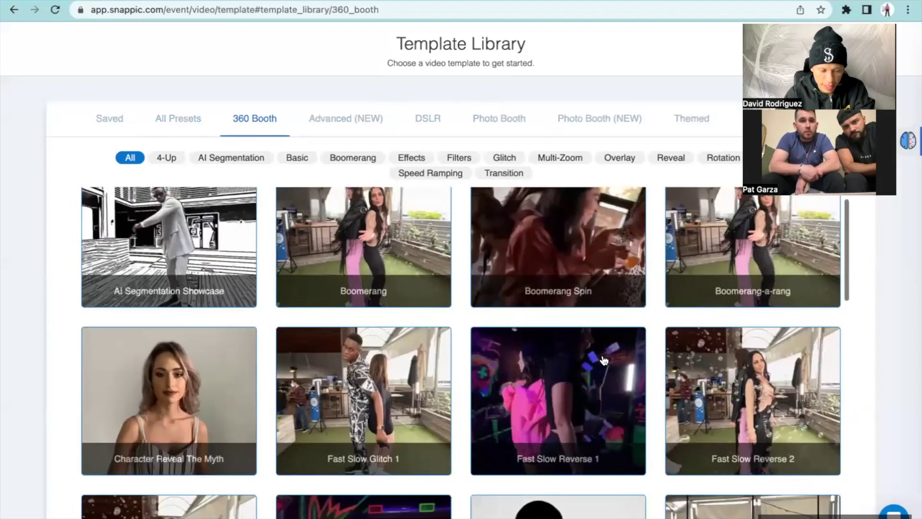
pyautogui.scroll(-1, 604, 359)
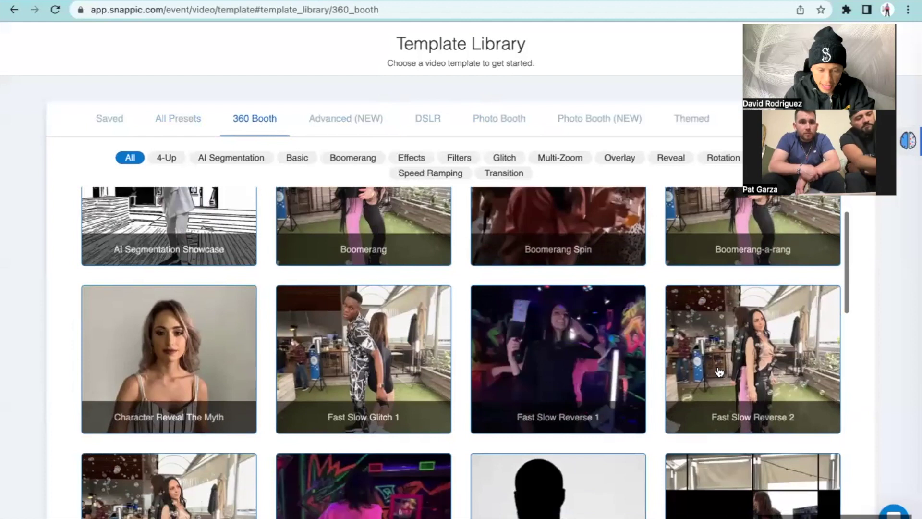
pyautogui.click(731, 354)
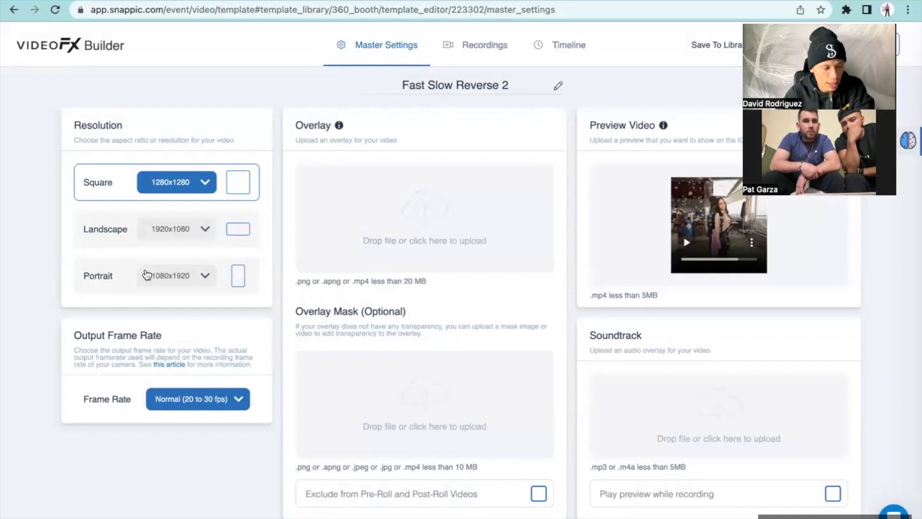
# Step: Set the template output to Portrait 1080x1920 at Smooth (40 to 60 fps)
pyautogui.click(121, 284)
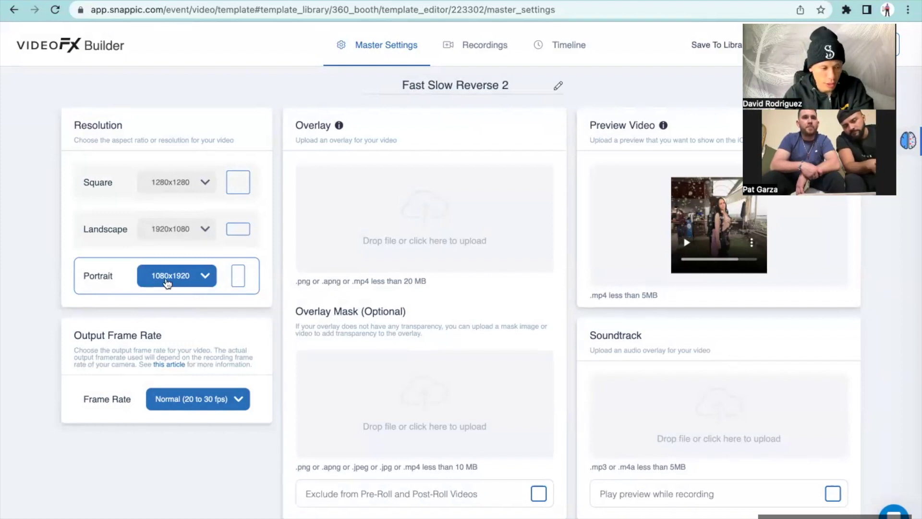
pyautogui.scroll(-1, 179, 329)
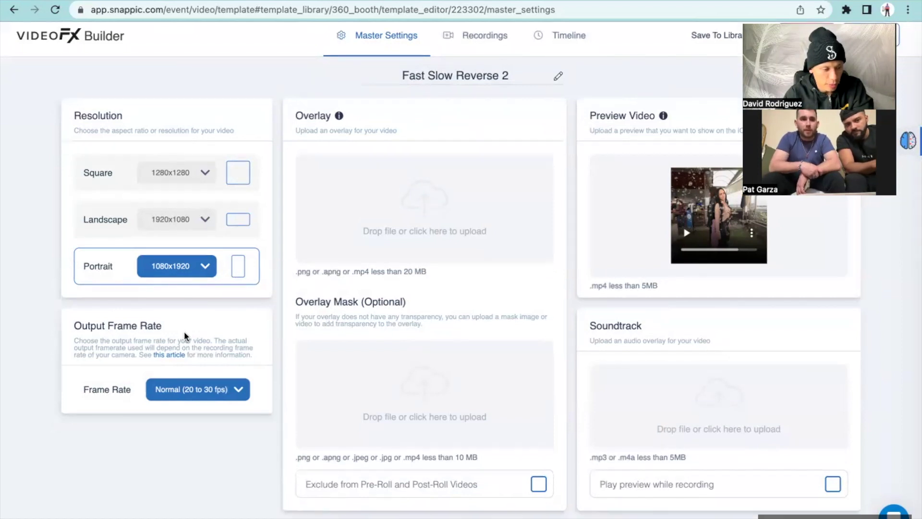
pyautogui.click(206, 390)
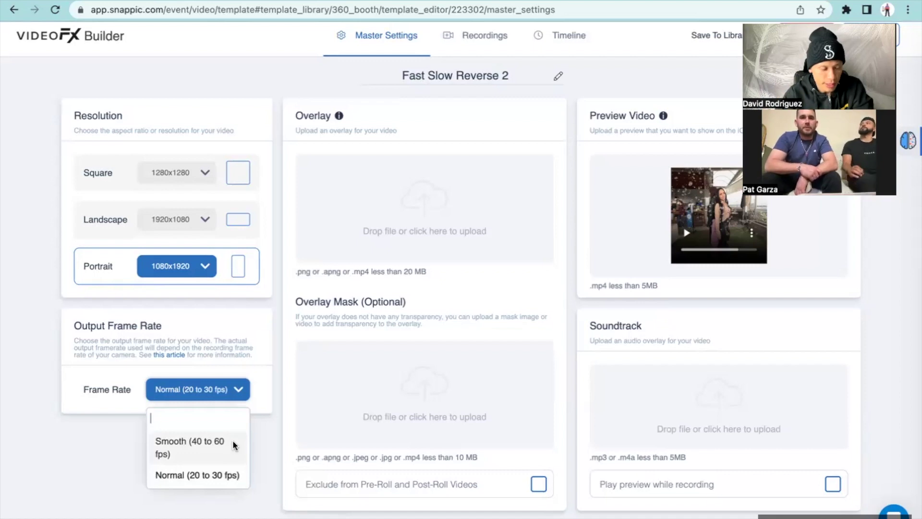
pyautogui.click(232, 441)
pyautogui.scroll(1, 382, 363)
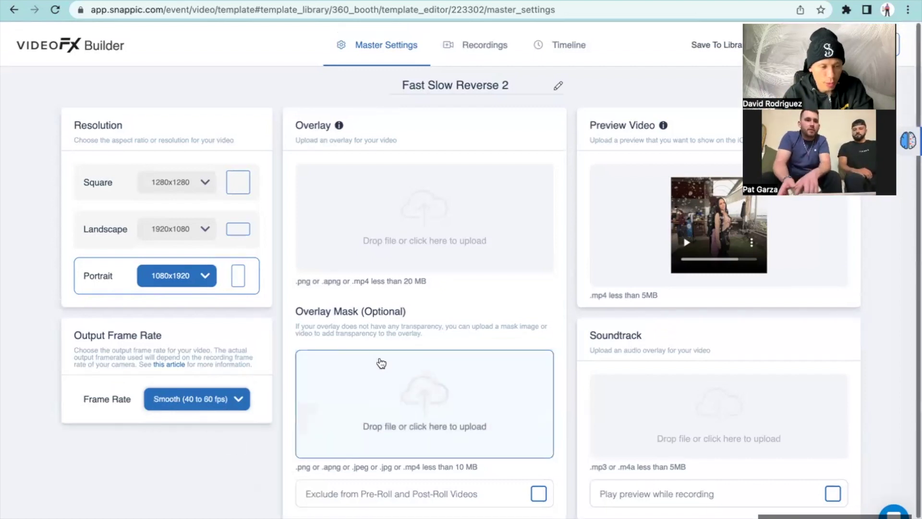
pyautogui.click(417, 218)
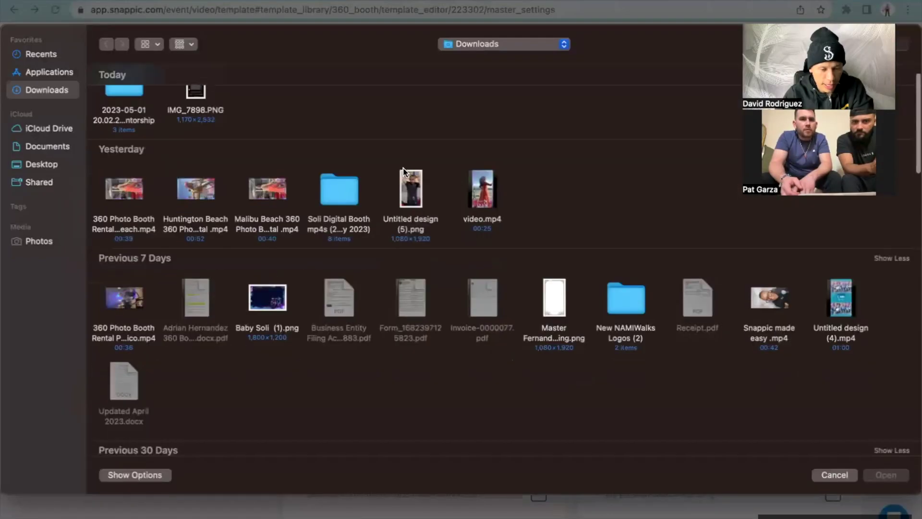
pyautogui.doubleClick(555, 265)
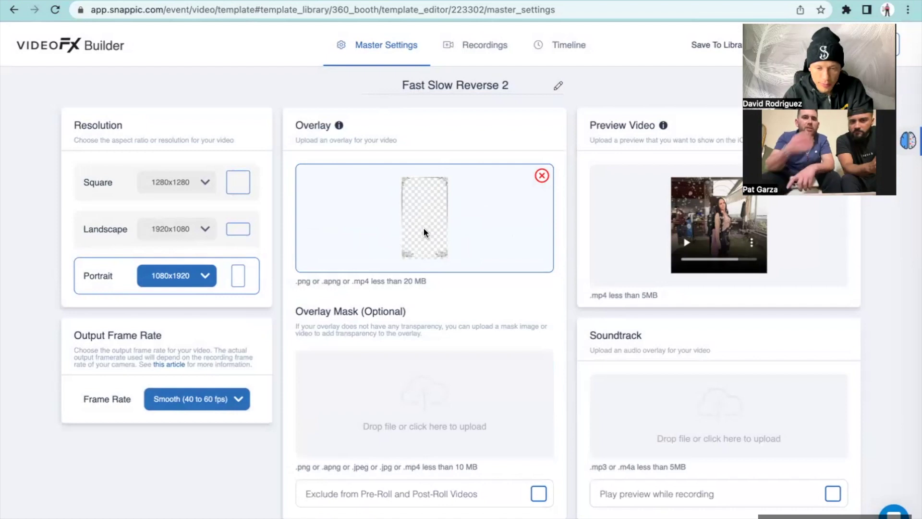
pyautogui.click(542, 175)
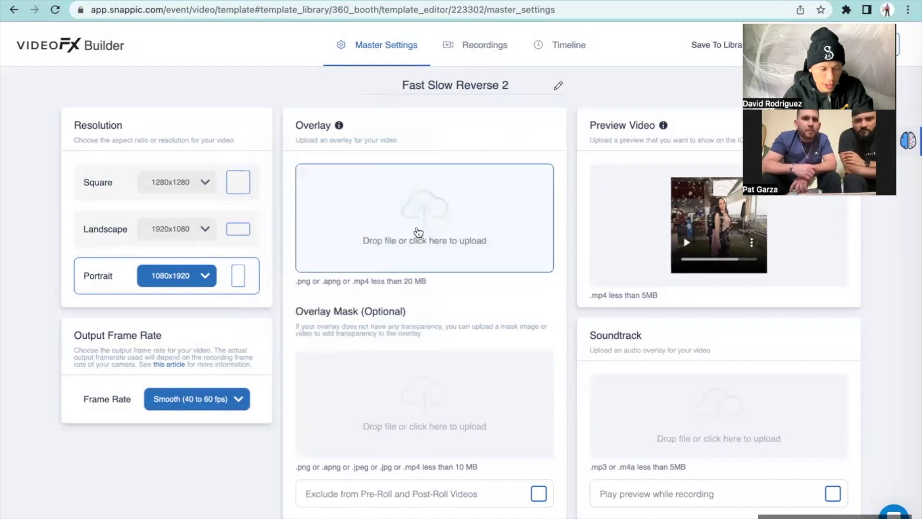
pyautogui.click(448, 227)
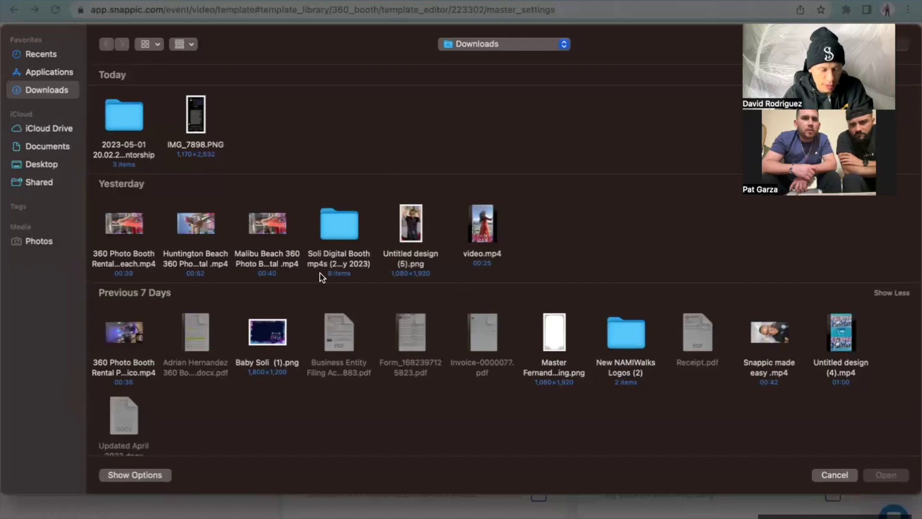
pyautogui.scroll(-1, 427, 235)
pyautogui.scroll(-2, 427, 235)
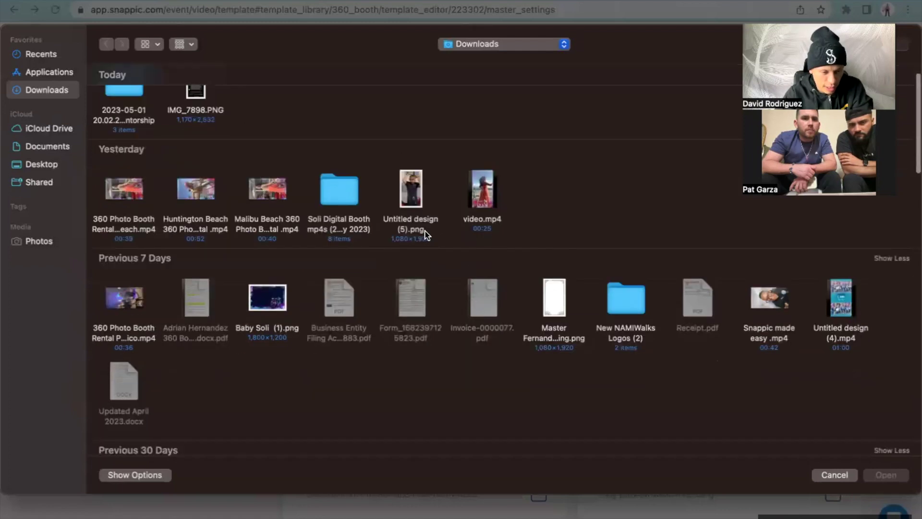
pyautogui.click(561, 321)
pyautogui.doubleClick(561, 321)
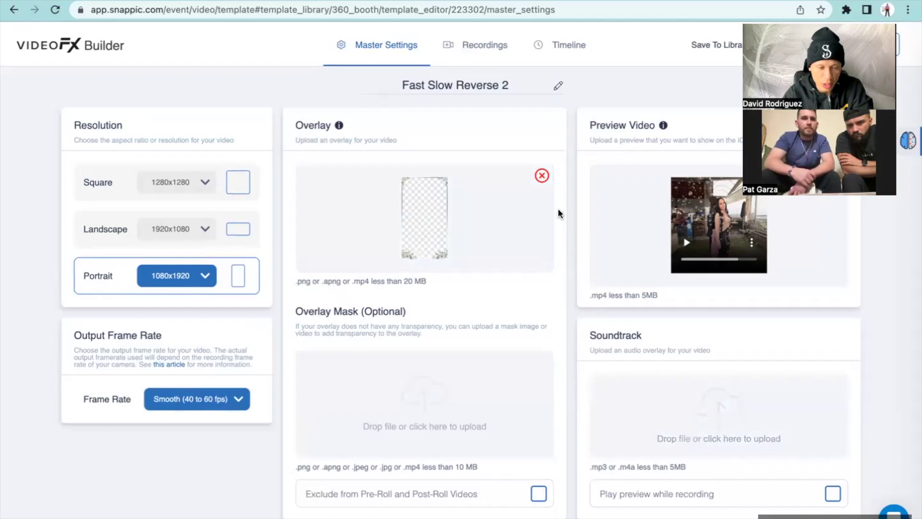
pyautogui.click(542, 175)
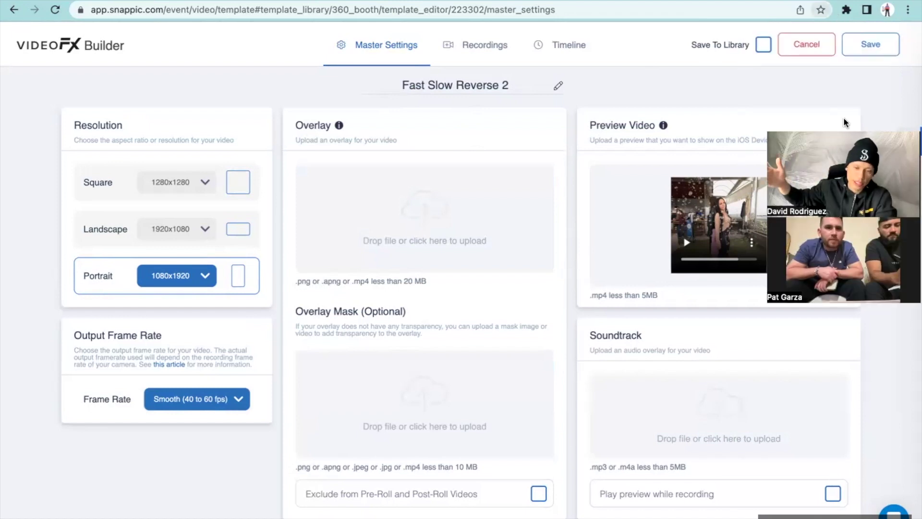
# Step: Retitle the template 'Basic', save it to the library, and reopen it for editing
pyautogui.tripleClick(491, 82)
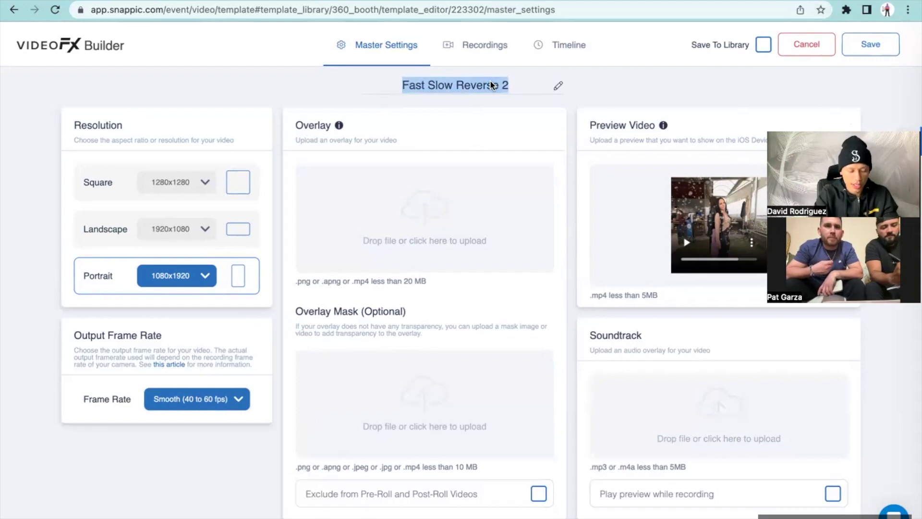
pyautogui.write('Basic')
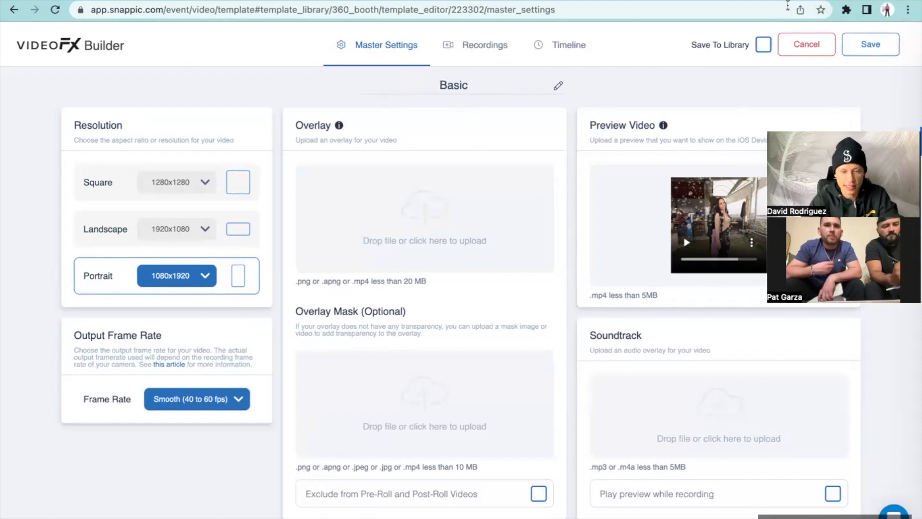
pyautogui.click(764, 46)
pyautogui.click(868, 46)
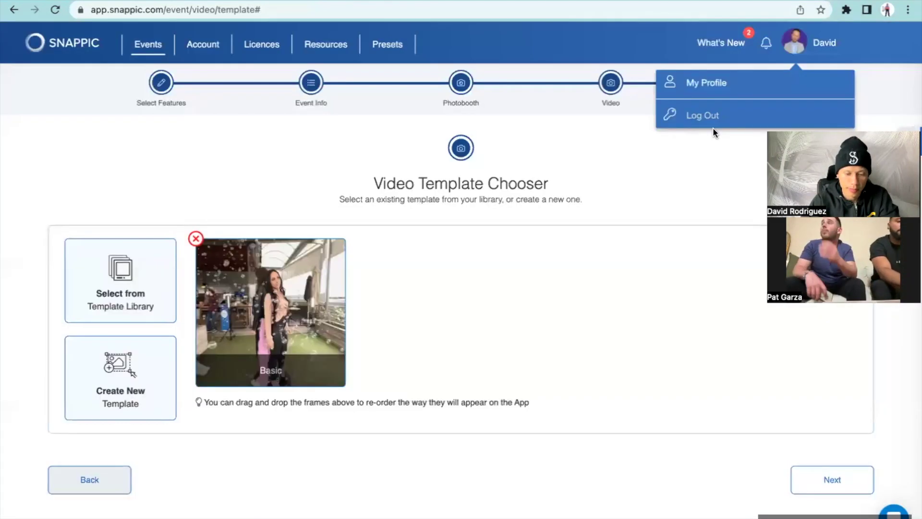
pyautogui.click(299, 304)
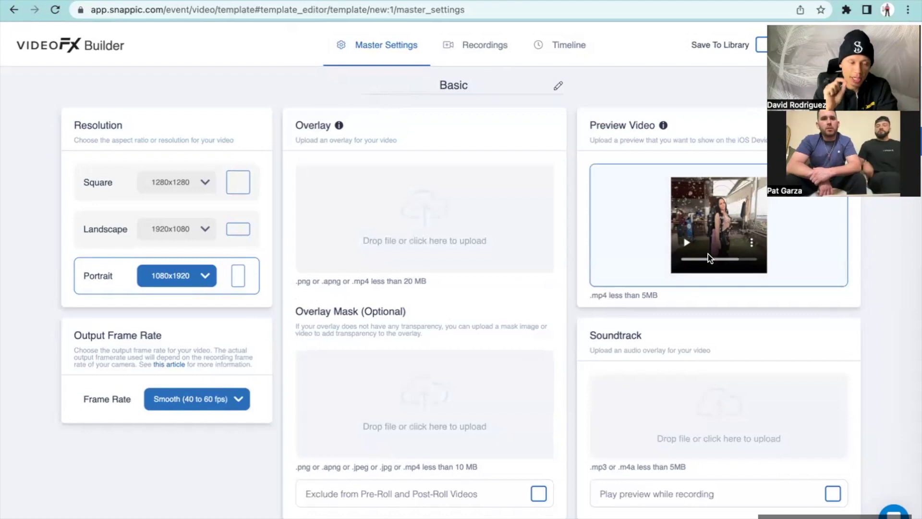
# Step: Raise Recording 1's countdown interval to 5 seconds, then view the Basic template's timeline
pyautogui.click(482, 44)
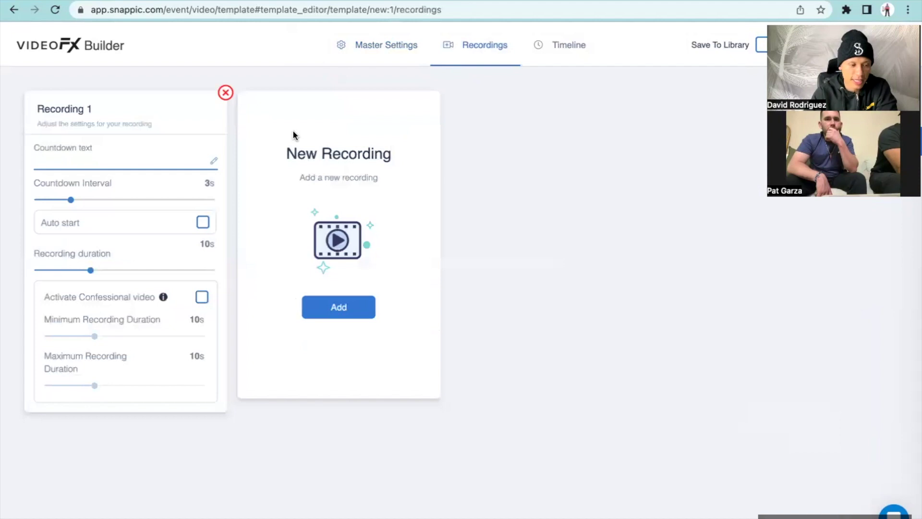
pyautogui.click(373, 48)
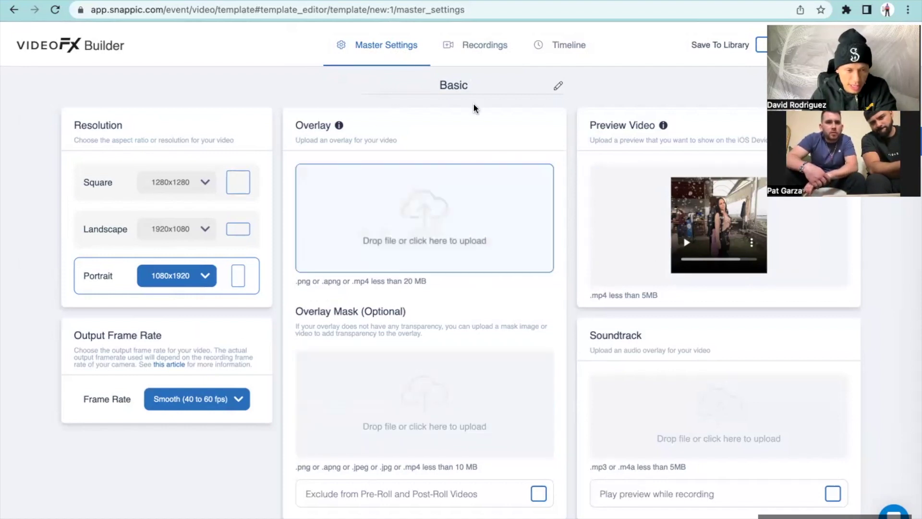
pyautogui.click(483, 53)
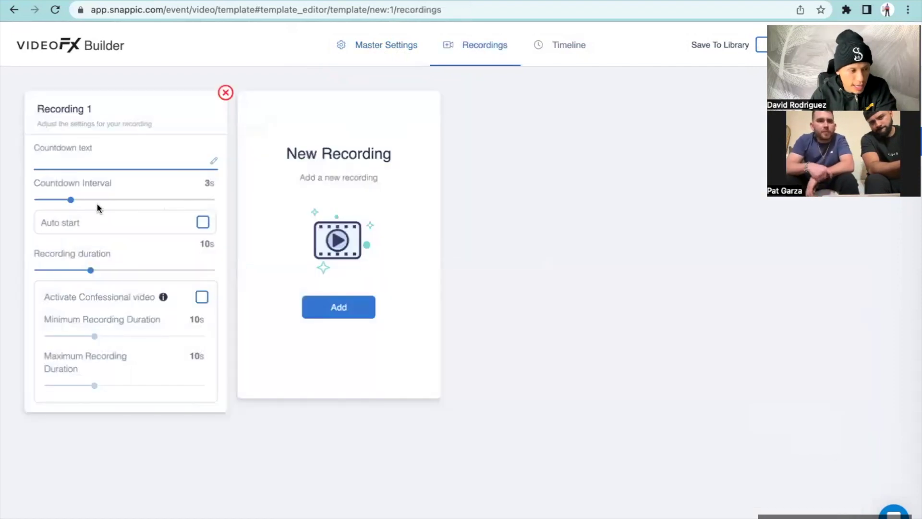
pyautogui.moveTo(72, 203); pyautogui.dragTo(98, 204)
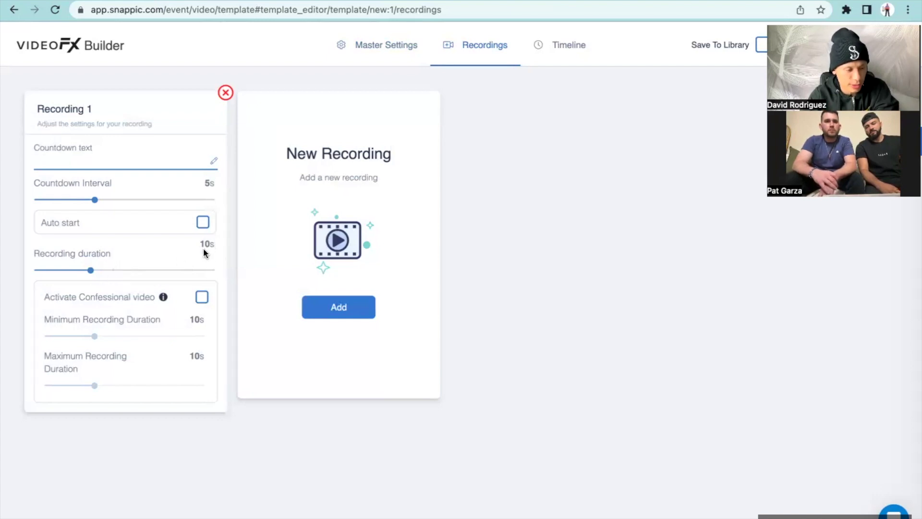
pyautogui.click(566, 45)
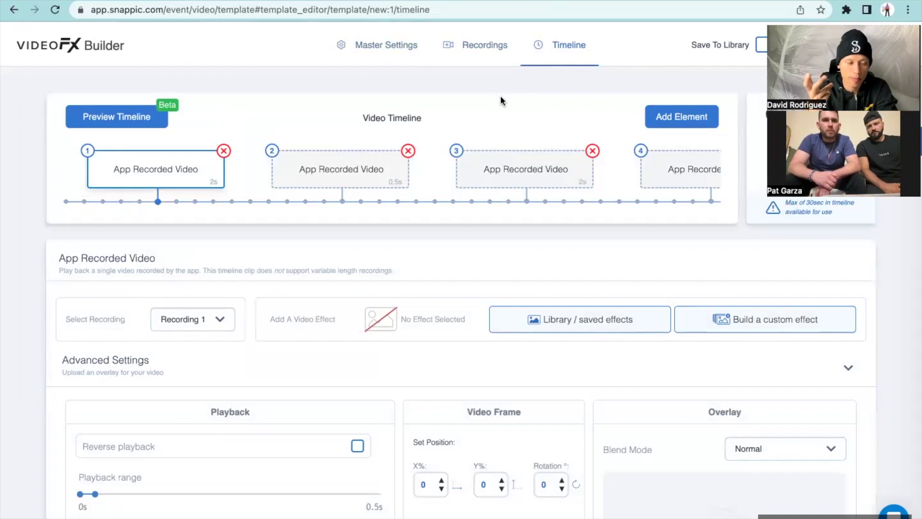
pyautogui.scroll(-1, 347, 118)
pyautogui.scroll(1, 347, 117)
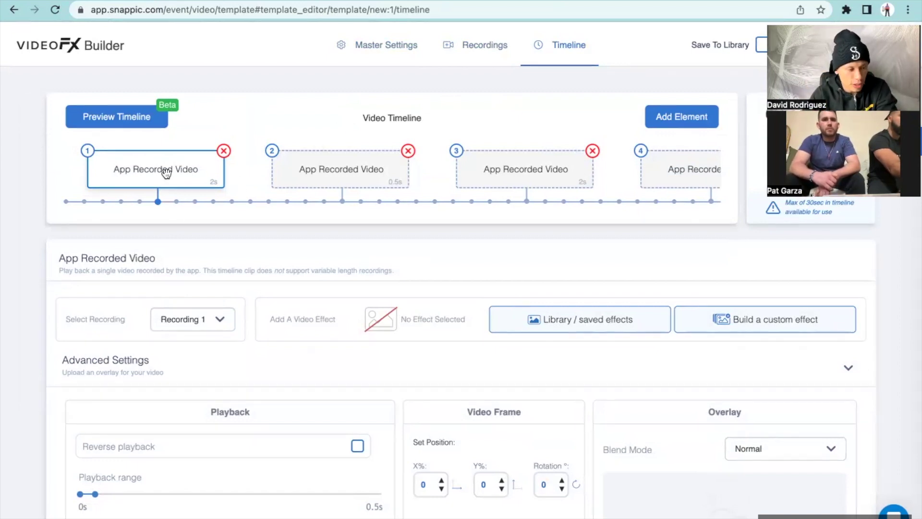
pyautogui.scroll(-1, 166, 173)
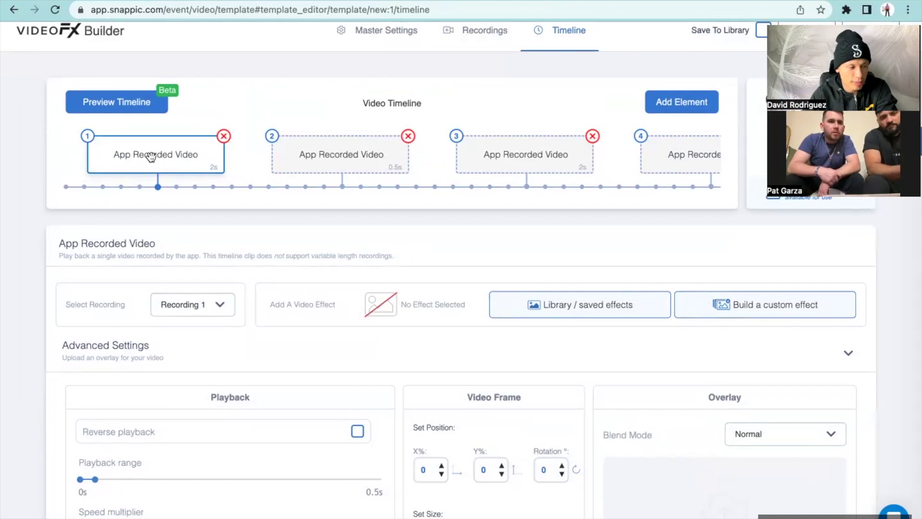
pyautogui.scroll(-2, 150, 158)
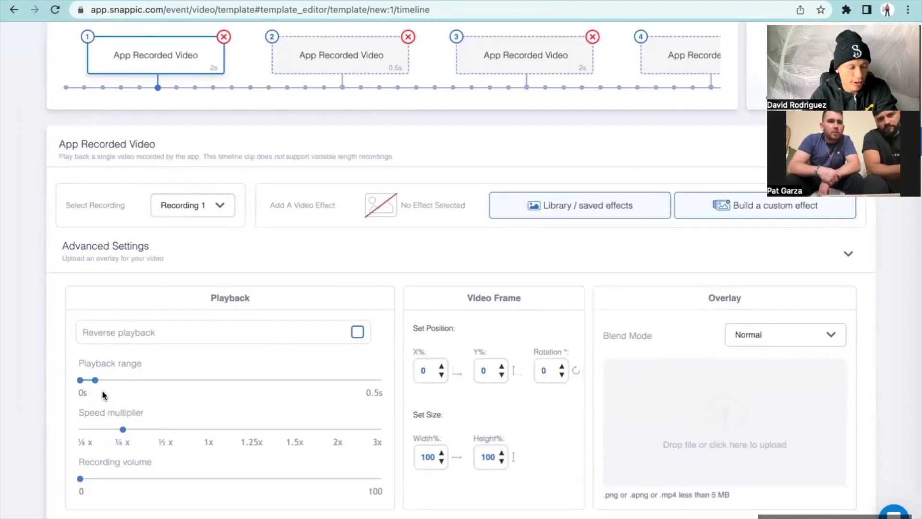
pyautogui.scroll(-1, 122, 411)
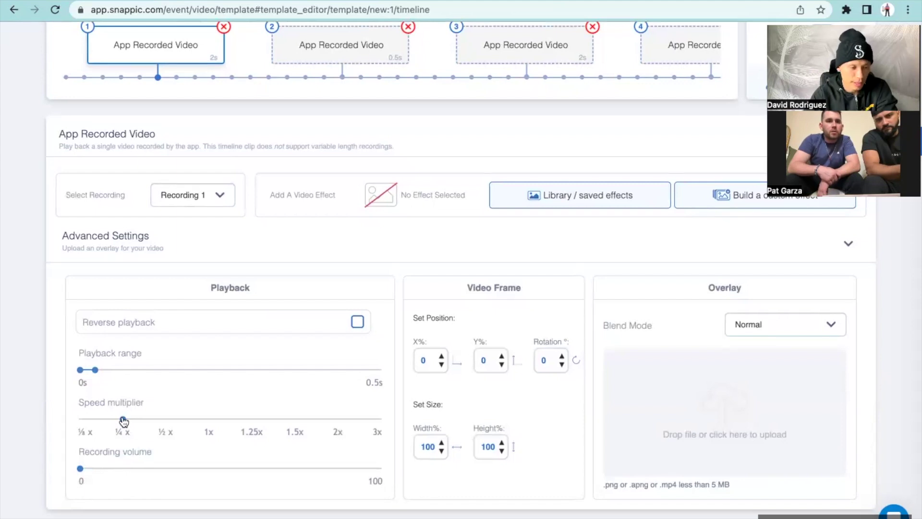
pyautogui.scroll(1, 124, 421)
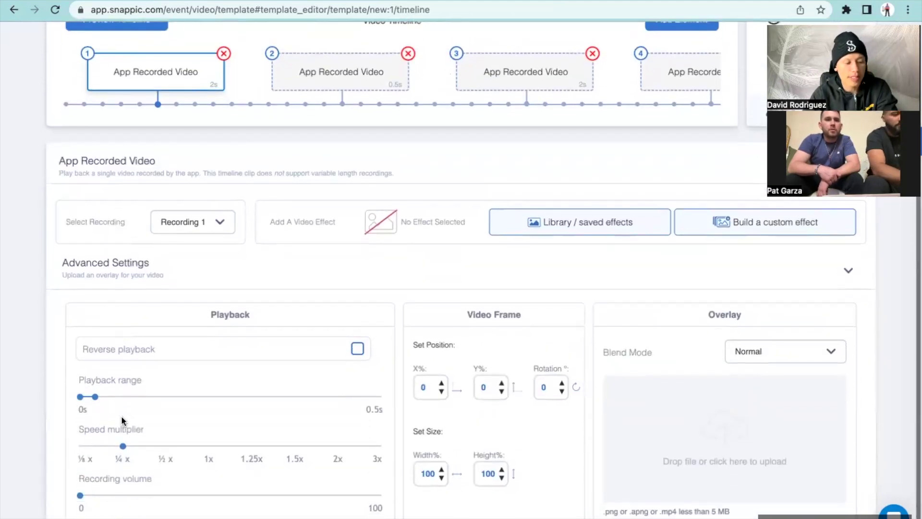
pyautogui.scroll(-1, 122, 417)
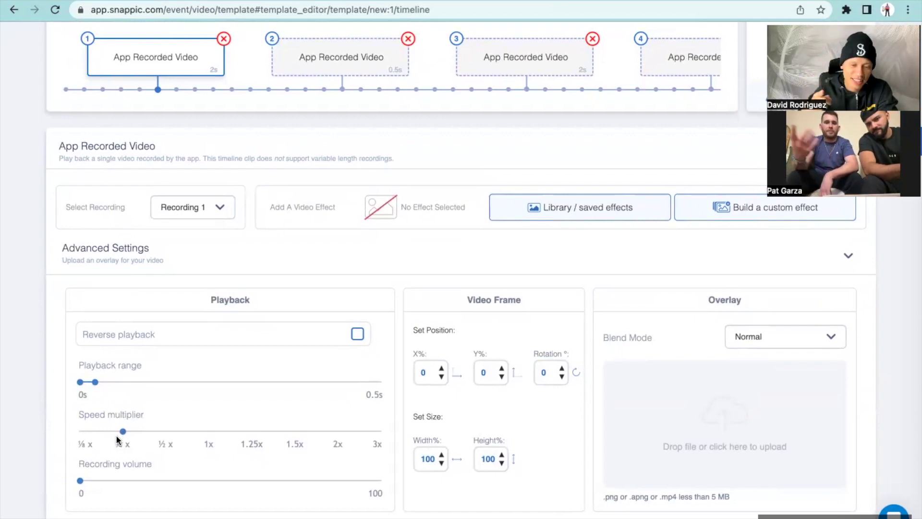
pyautogui.scroll(1, 117, 438)
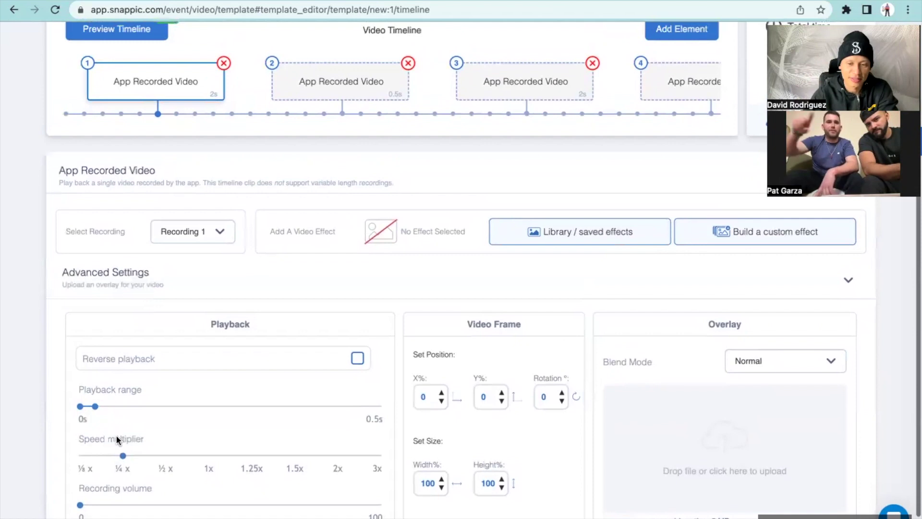
pyautogui.scroll(1, 117, 439)
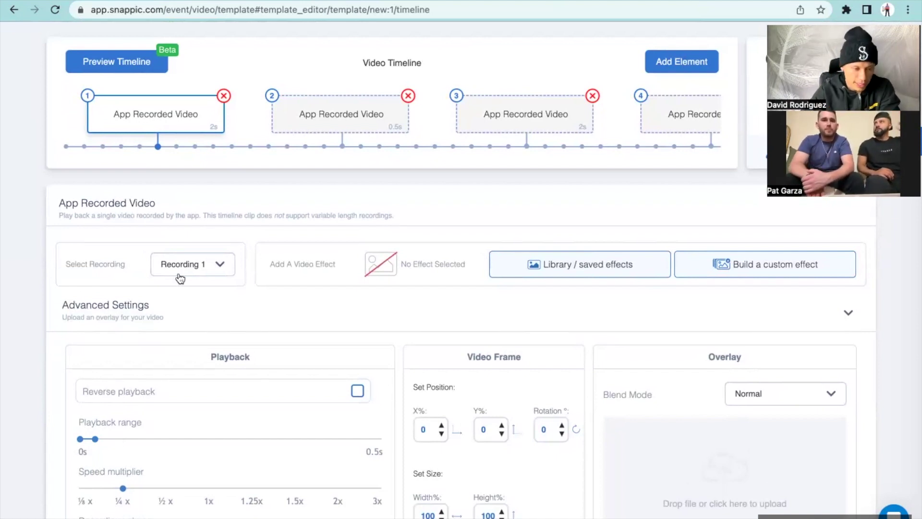
pyautogui.click(322, 120)
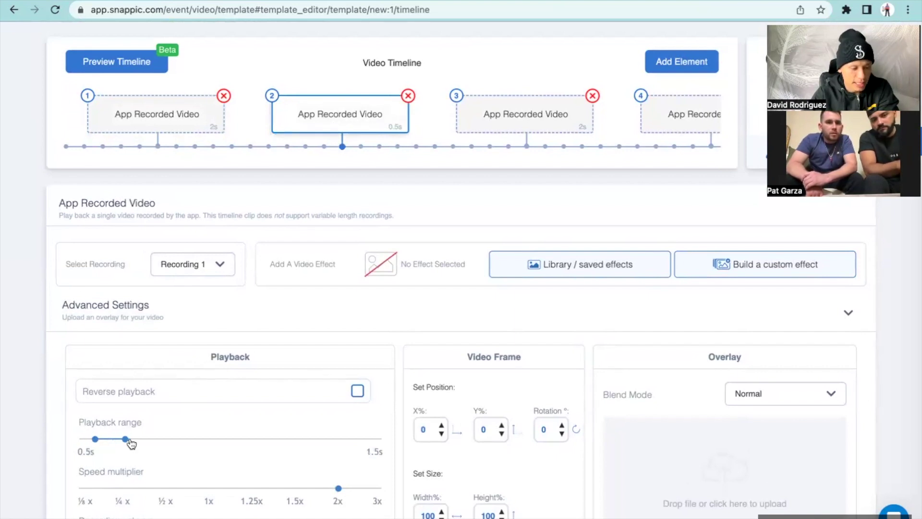
pyautogui.scroll(-1, 360, 478)
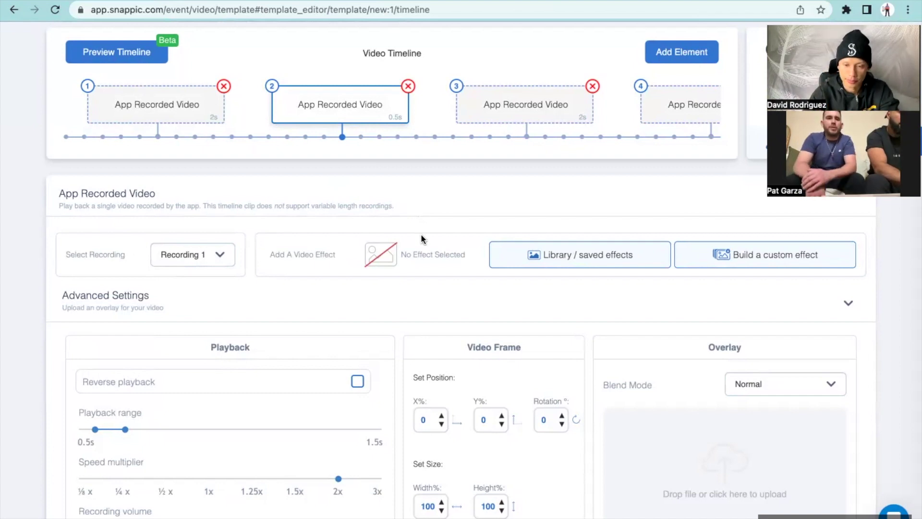
pyautogui.scroll(1, 439, 263)
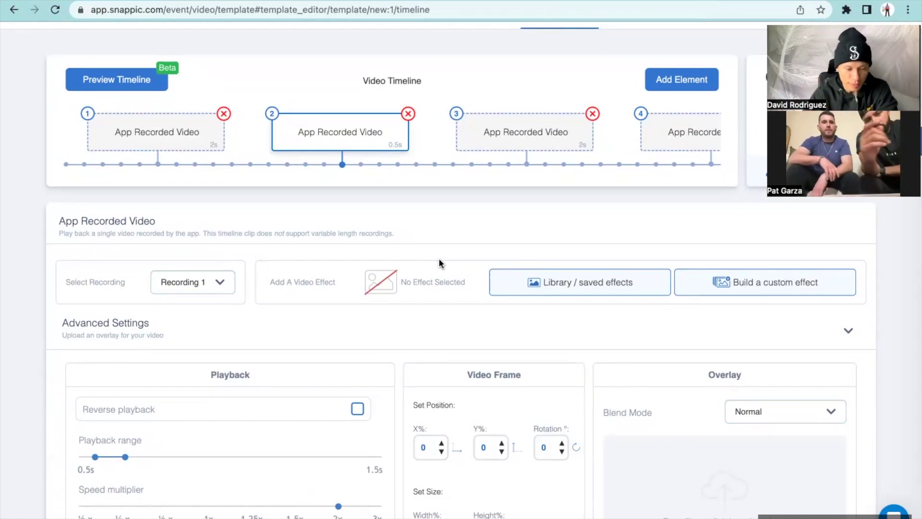
pyautogui.scroll(-1, 439, 259)
pyautogui.scroll(1, 439, 259)
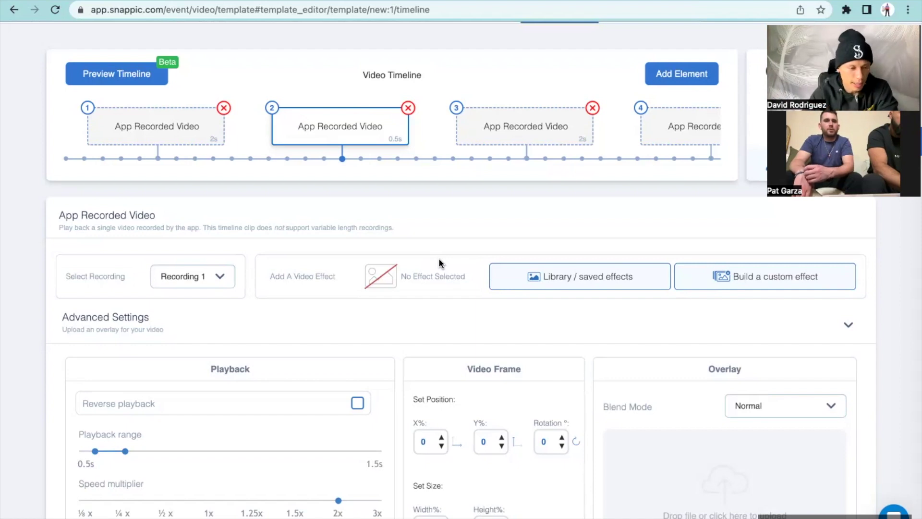
pyautogui.scroll(1, 440, 263)
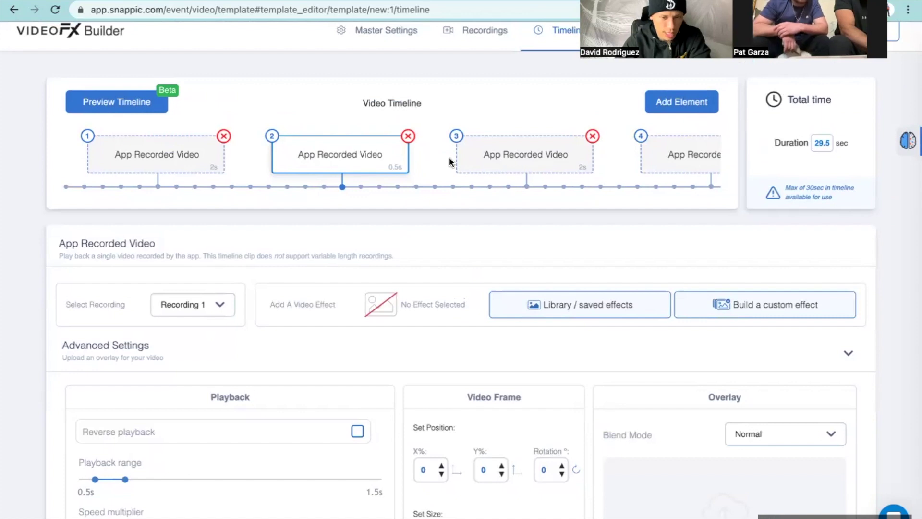
pyautogui.scroll(-1, 455, 183)
pyautogui.scroll(2, 456, 182)
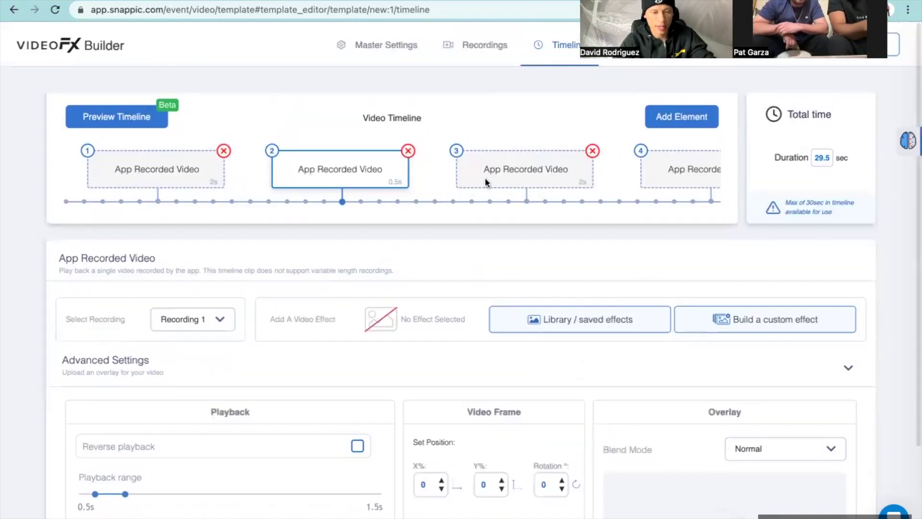
pyautogui.hscroll(5, 485, 177)
pyautogui.hscroll(5, 485, 178)
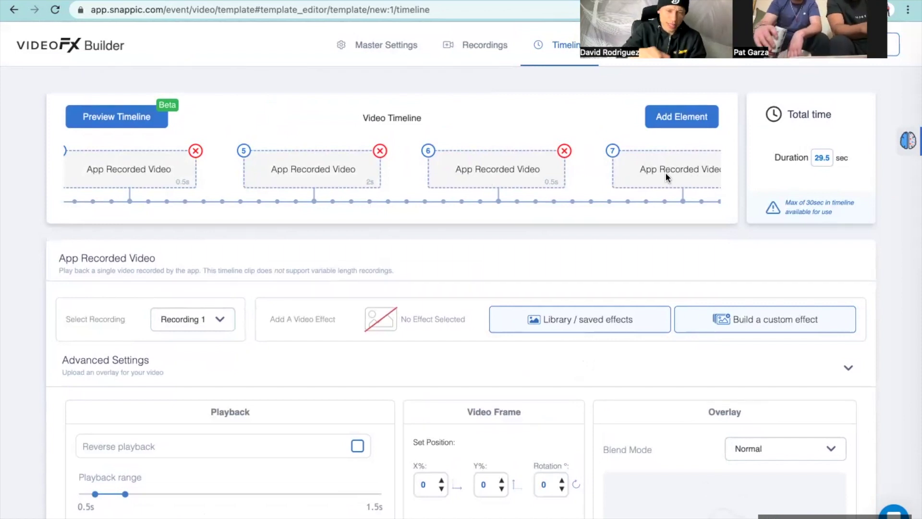
# Step: Delete the 20-second eighth clip, cutting the timeline total to 9.5 seconds
pyautogui.hscroll(5, 618, 186)
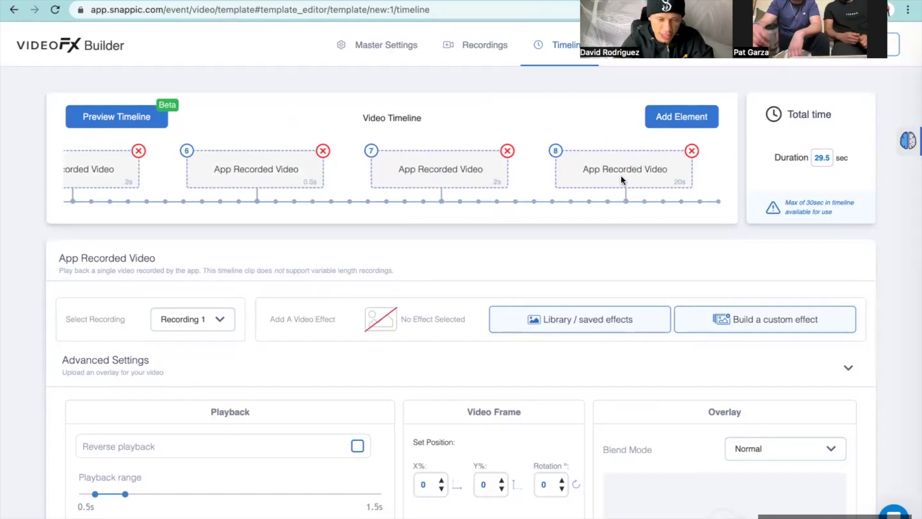
pyautogui.click(621, 175)
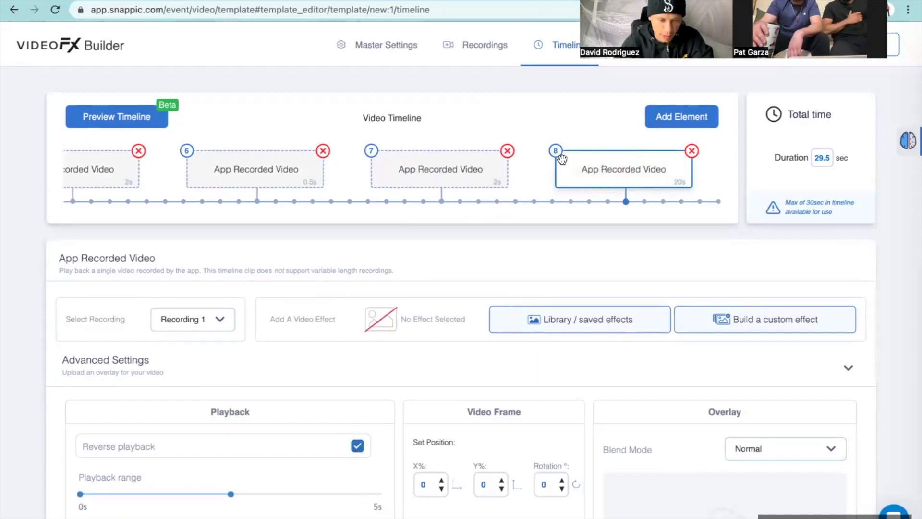
pyautogui.click(692, 152)
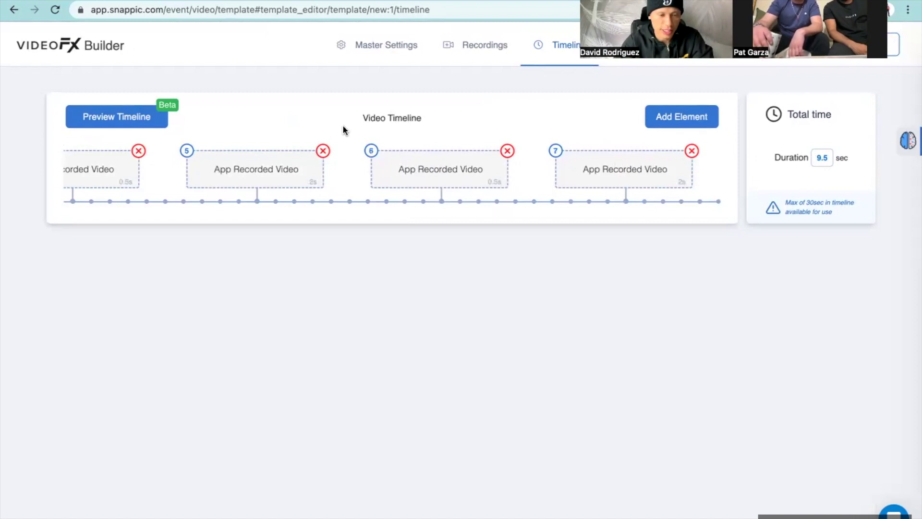
pyautogui.click(138, 120)
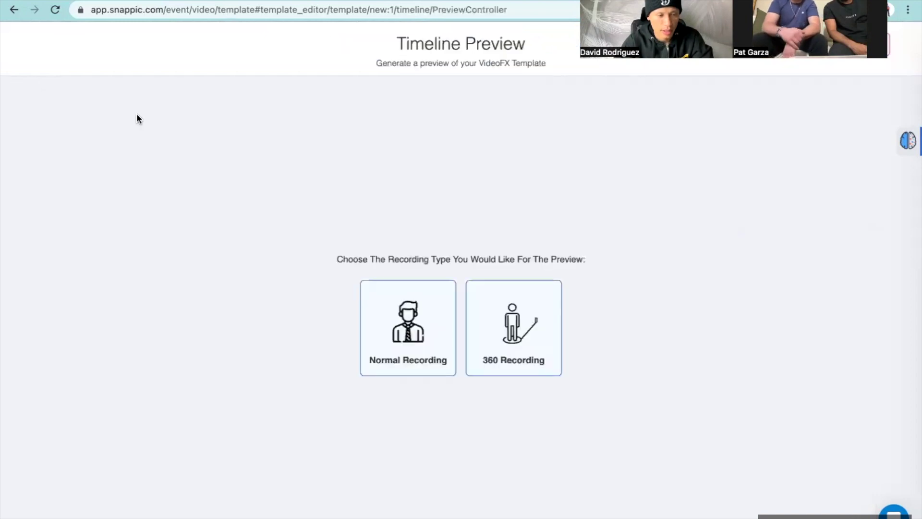
pyautogui.click(517, 340)
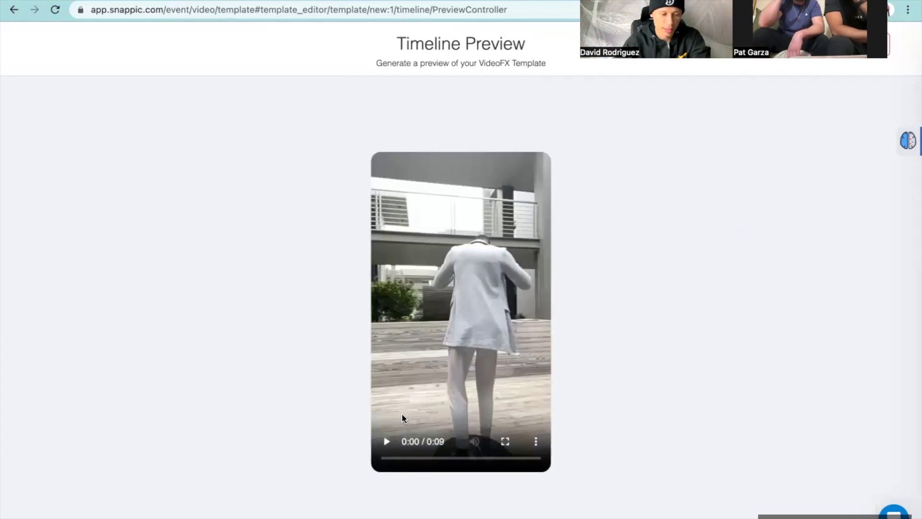
pyautogui.click(386, 442)
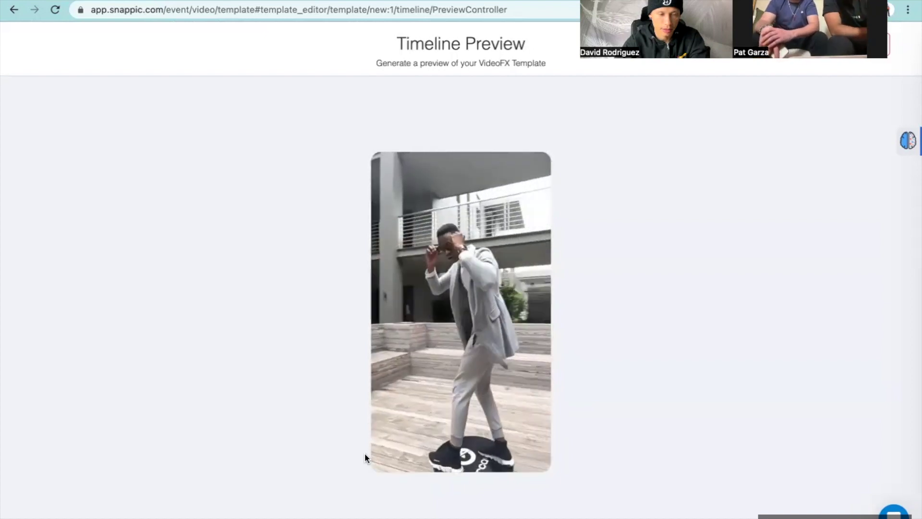
pyautogui.click(390, 443)
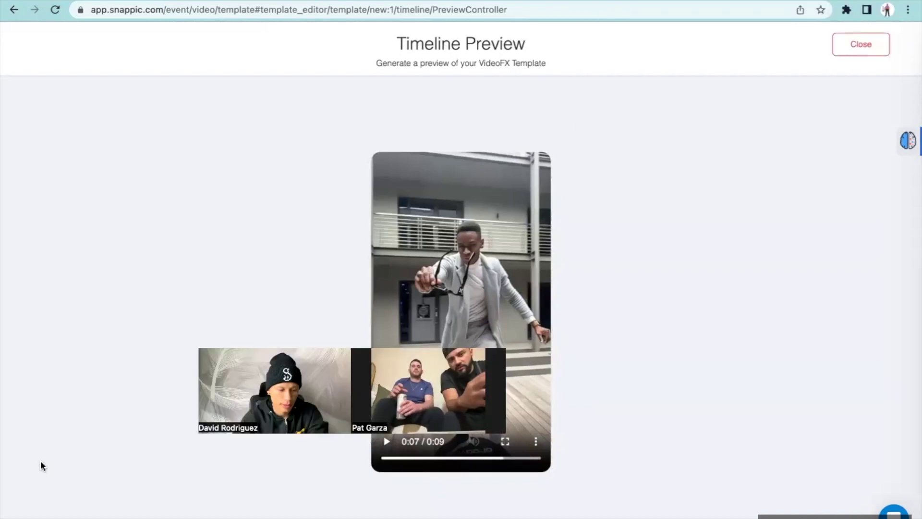
pyautogui.click(847, 44)
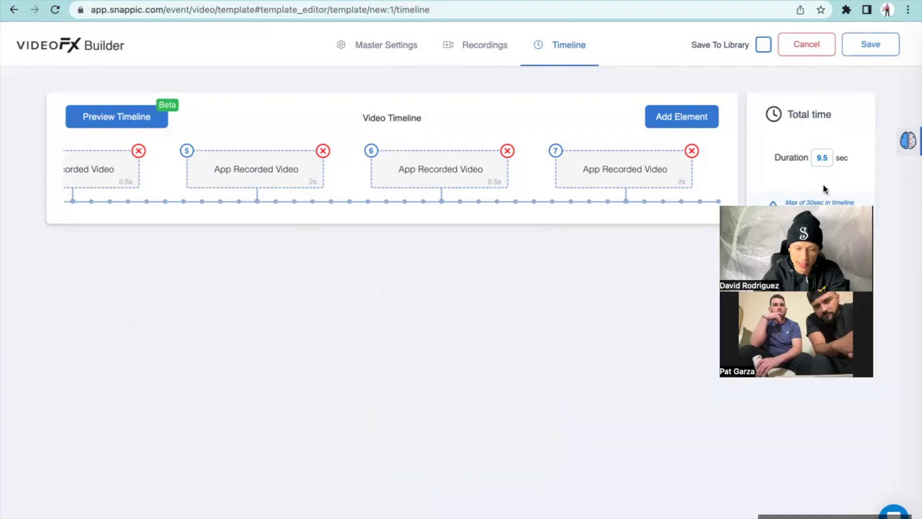
# Step: Append a 10-second App Recorded Video clip as the eighth timeline element
pyautogui.hscroll(-2, 564, 177)
pyautogui.hscroll(-10, 564, 178)
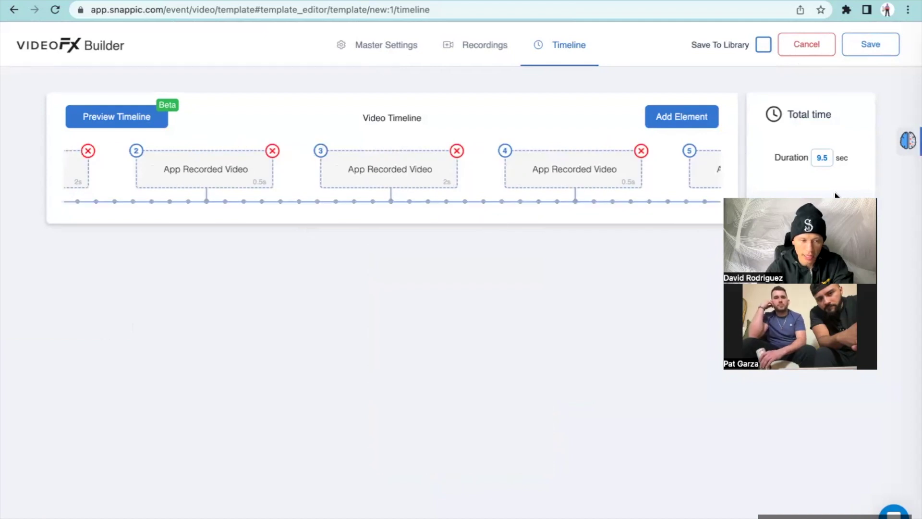
pyautogui.click(676, 120)
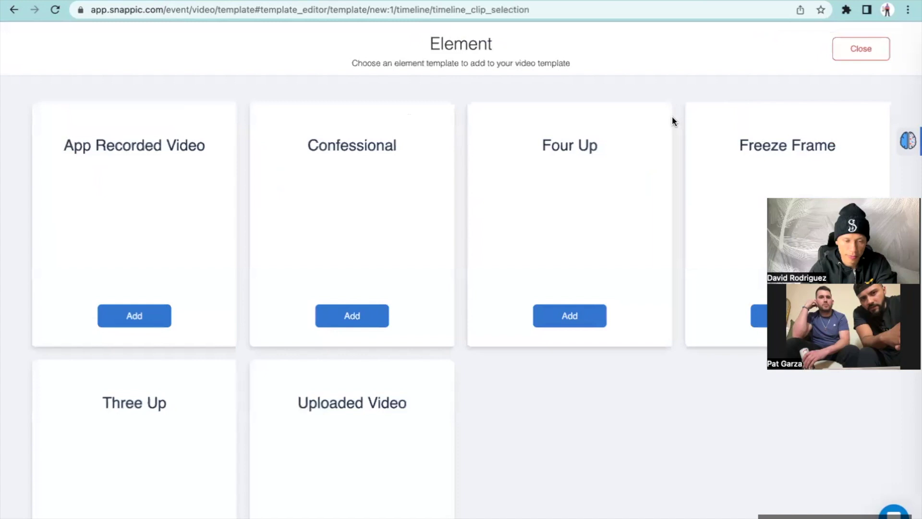
pyautogui.scroll(-2, 561, 163)
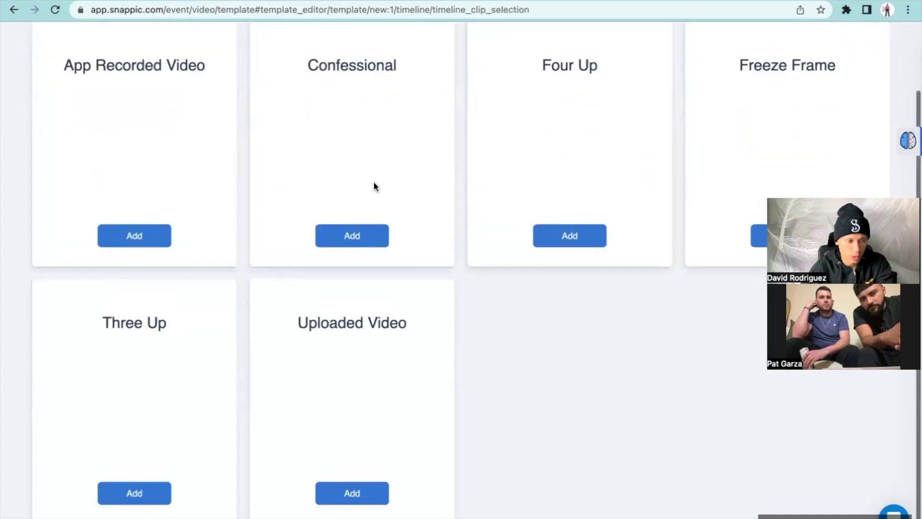
pyautogui.click(154, 235)
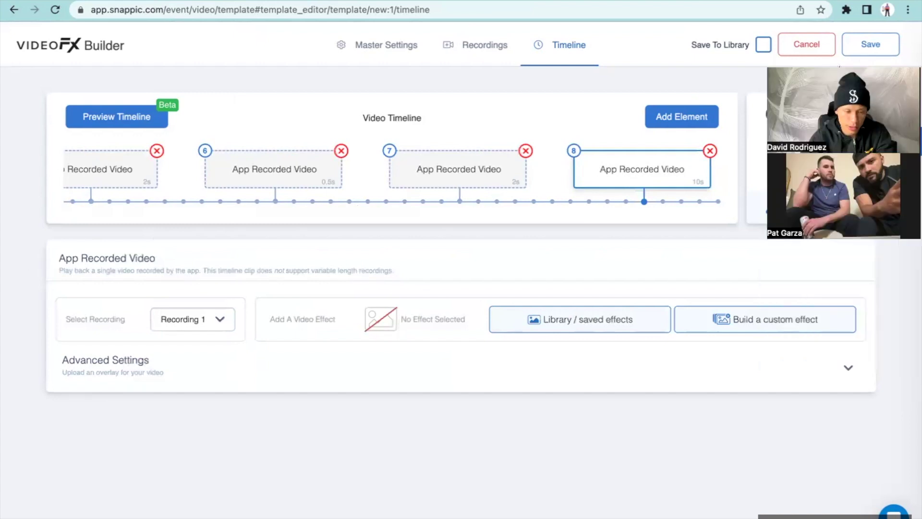
# Step: Check the new clip's advanced settings and save the 19.5-second Basic template
pyautogui.click(128, 355)
pyautogui.scroll(-3, 151, 365)
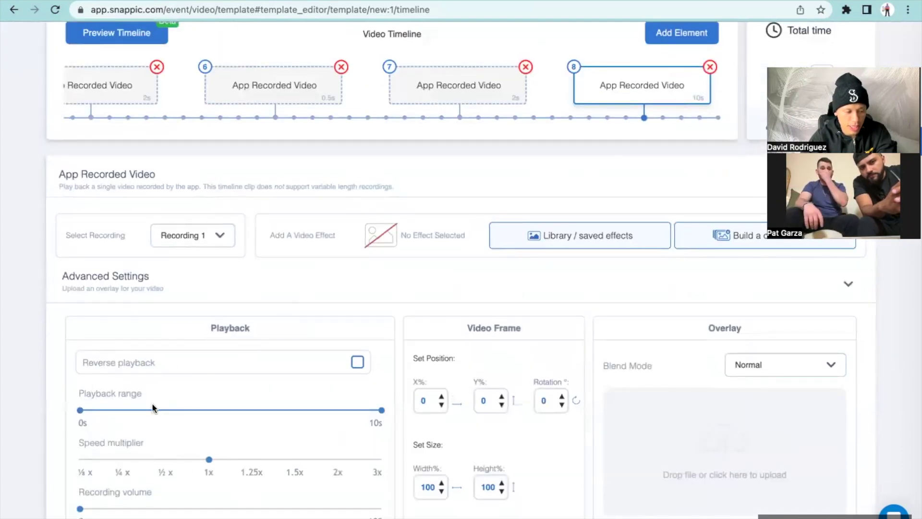
pyautogui.scroll(-1, 152, 403)
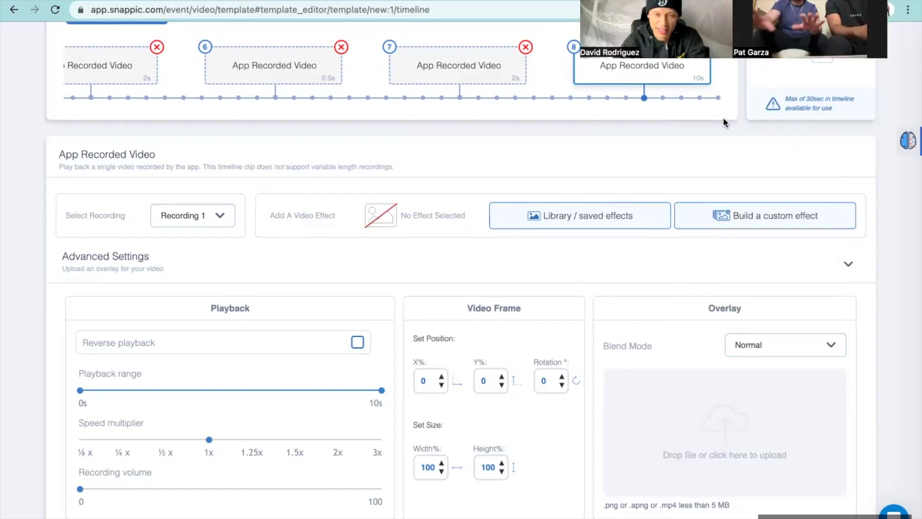
pyautogui.scroll(3, 725, 120)
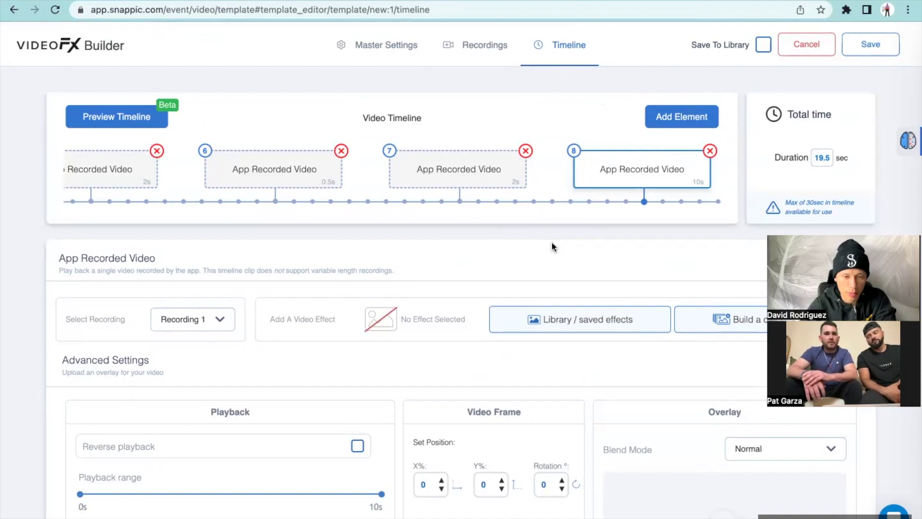
pyautogui.click(869, 44)
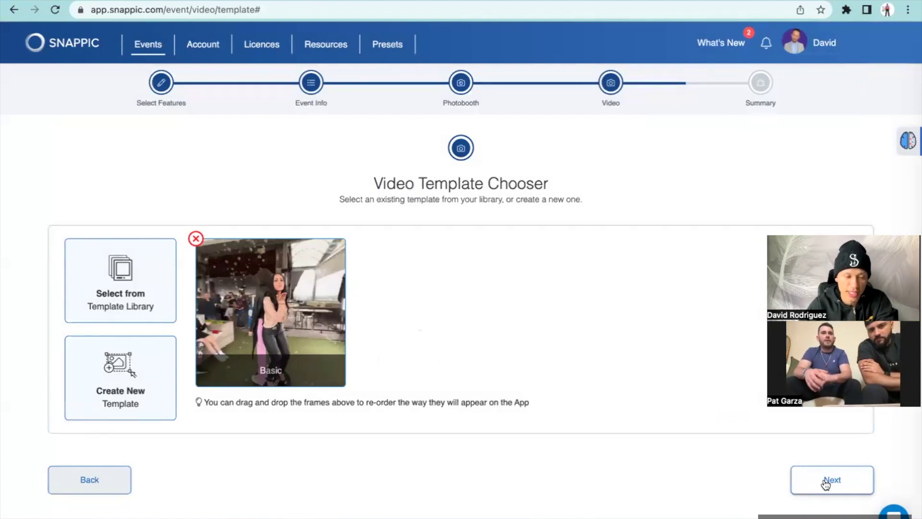
pyautogui.click(826, 481)
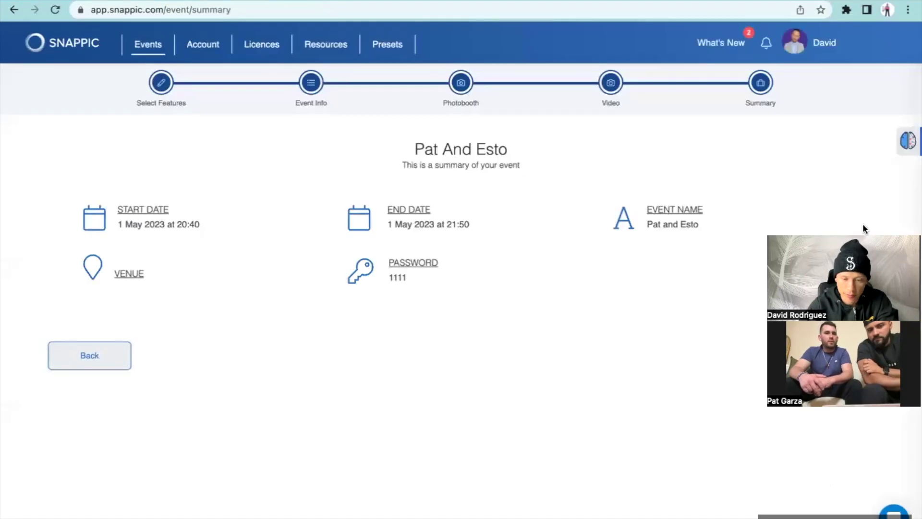
pyautogui.click(107, 356)
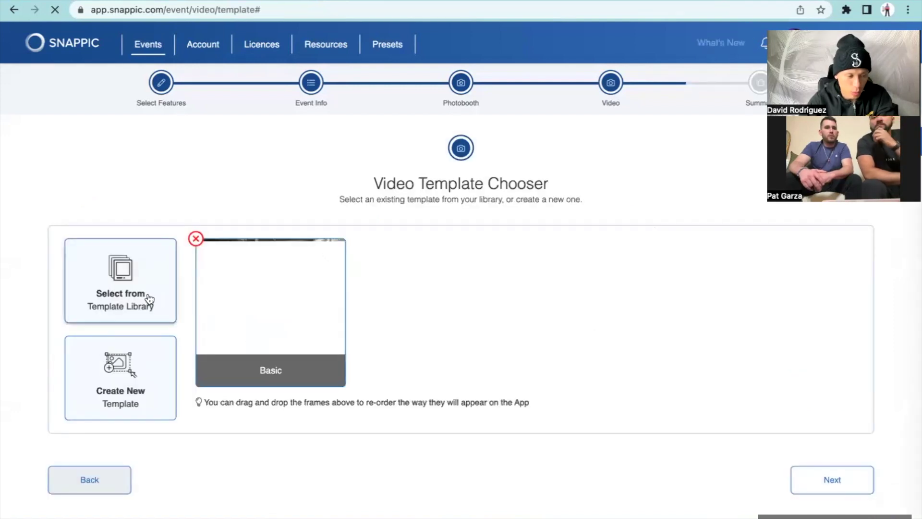
# Step: Open the saved Perfect Ramps template from the template library
pyautogui.click(149, 299)
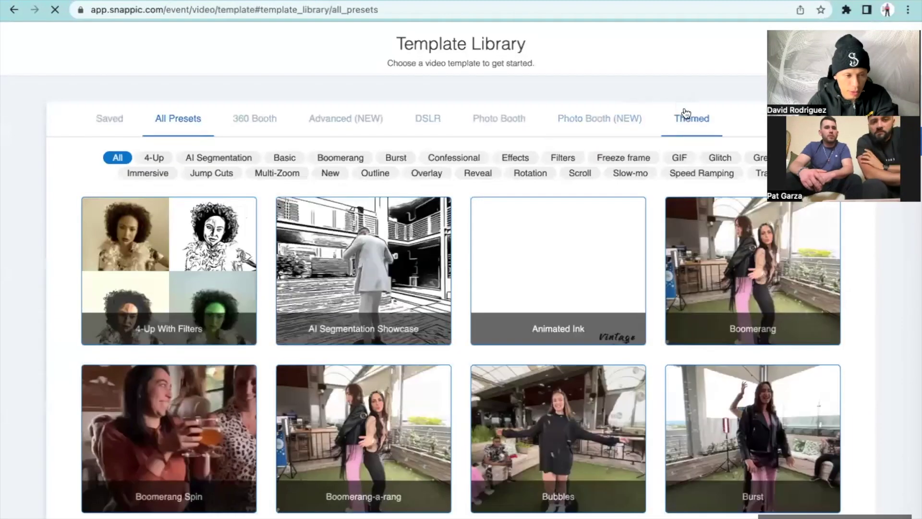
pyautogui.click(126, 125)
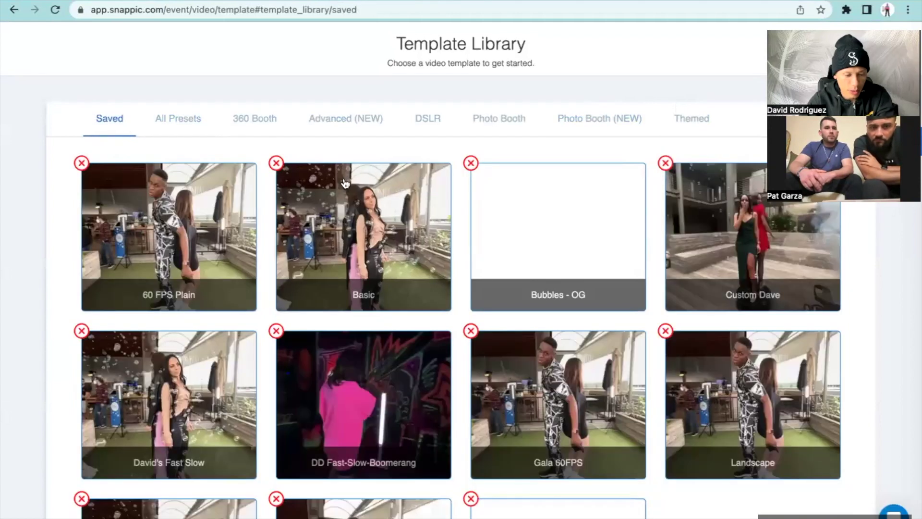
pyautogui.scroll(-3, 421, 222)
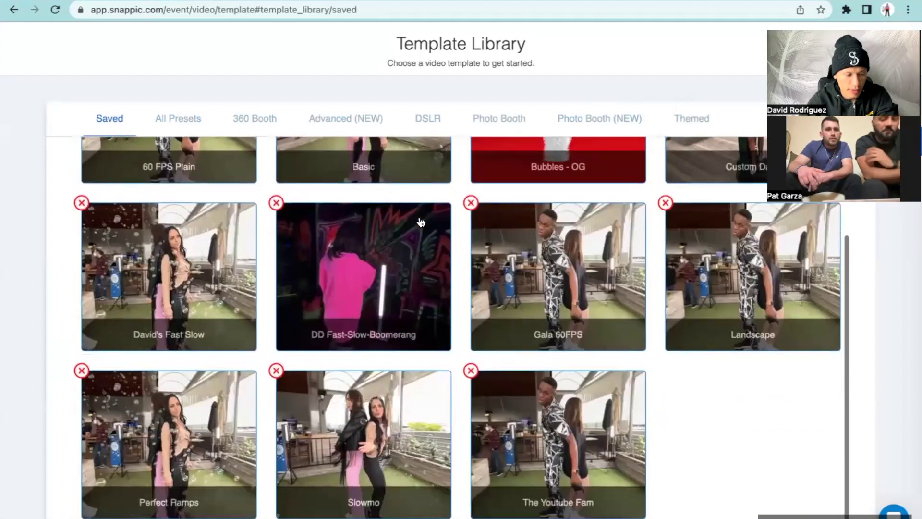
pyautogui.click(192, 442)
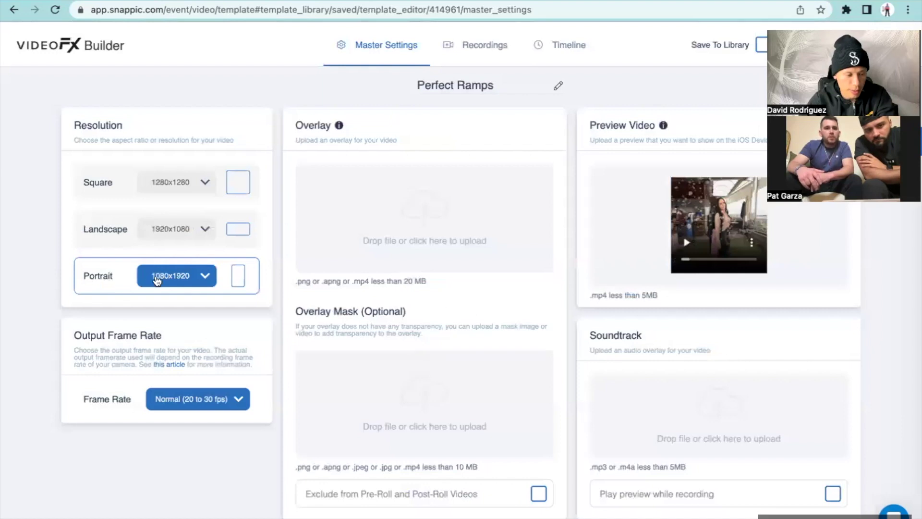
# Step: Set Perfect Ramps' output frame rate to Smooth (40 to 60 fps) and save it
pyautogui.click(194, 408)
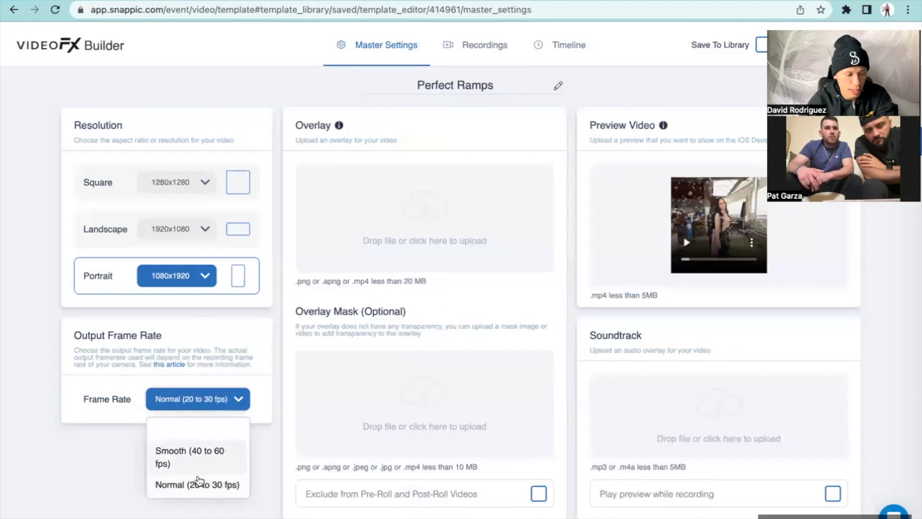
pyautogui.click(200, 456)
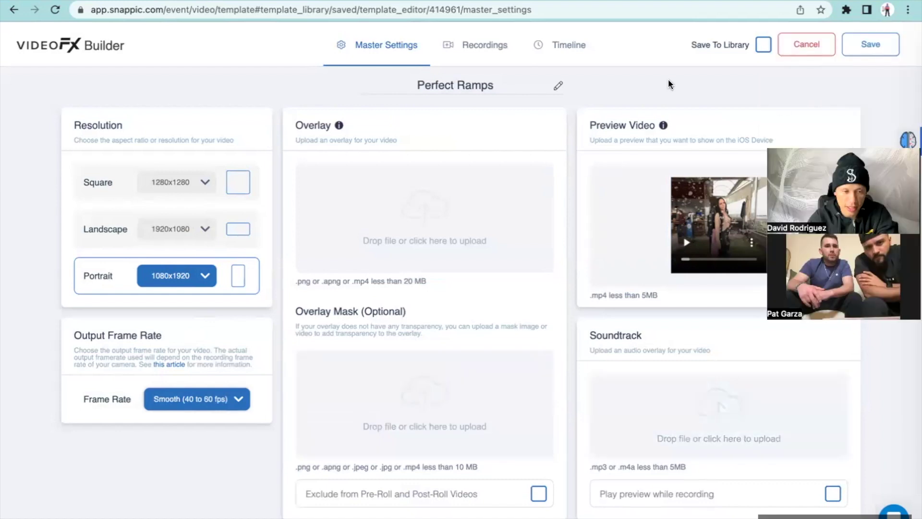
pyautogui.click(865, 45)
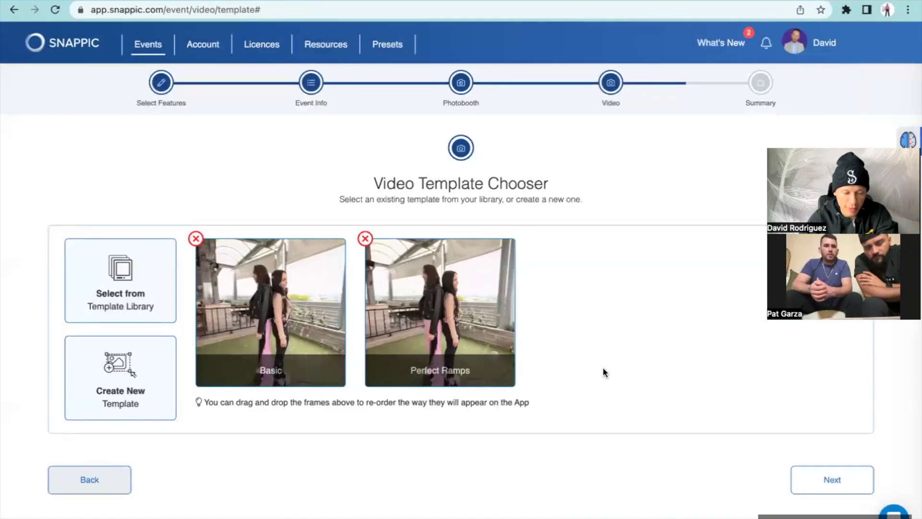
# Step: Create the Pat and Esto event from the summary page and acknowledge the success message
pyautogui.click(811, 485)
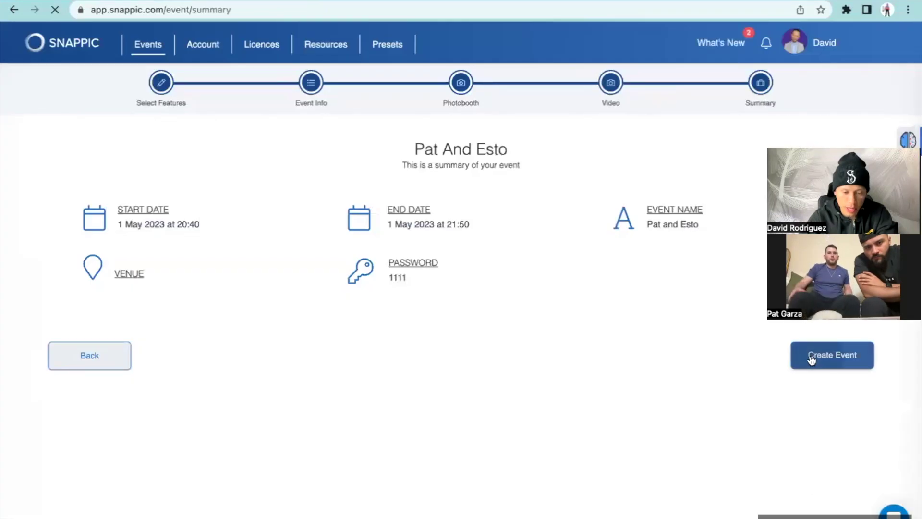
pyautogui.click(811, 360)
pyautogui.click(577, 349)
pyautogui.scroll(-10, 555, 353)
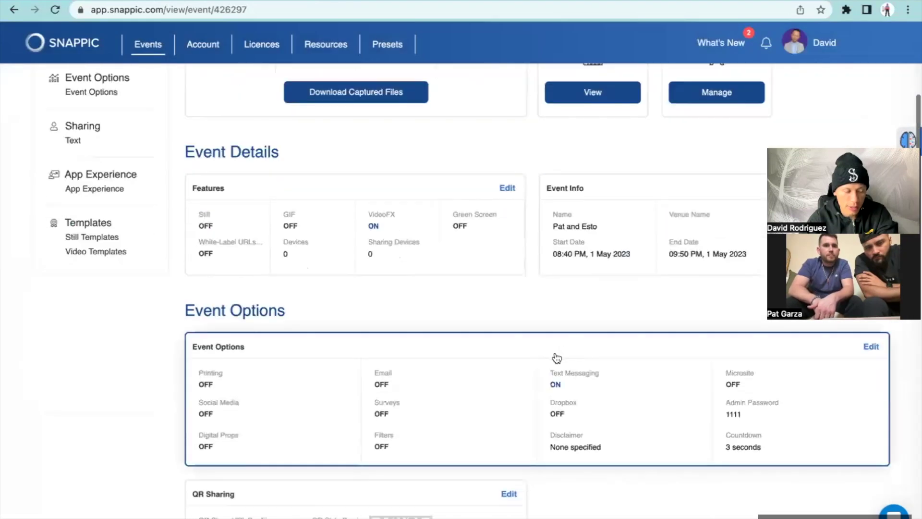